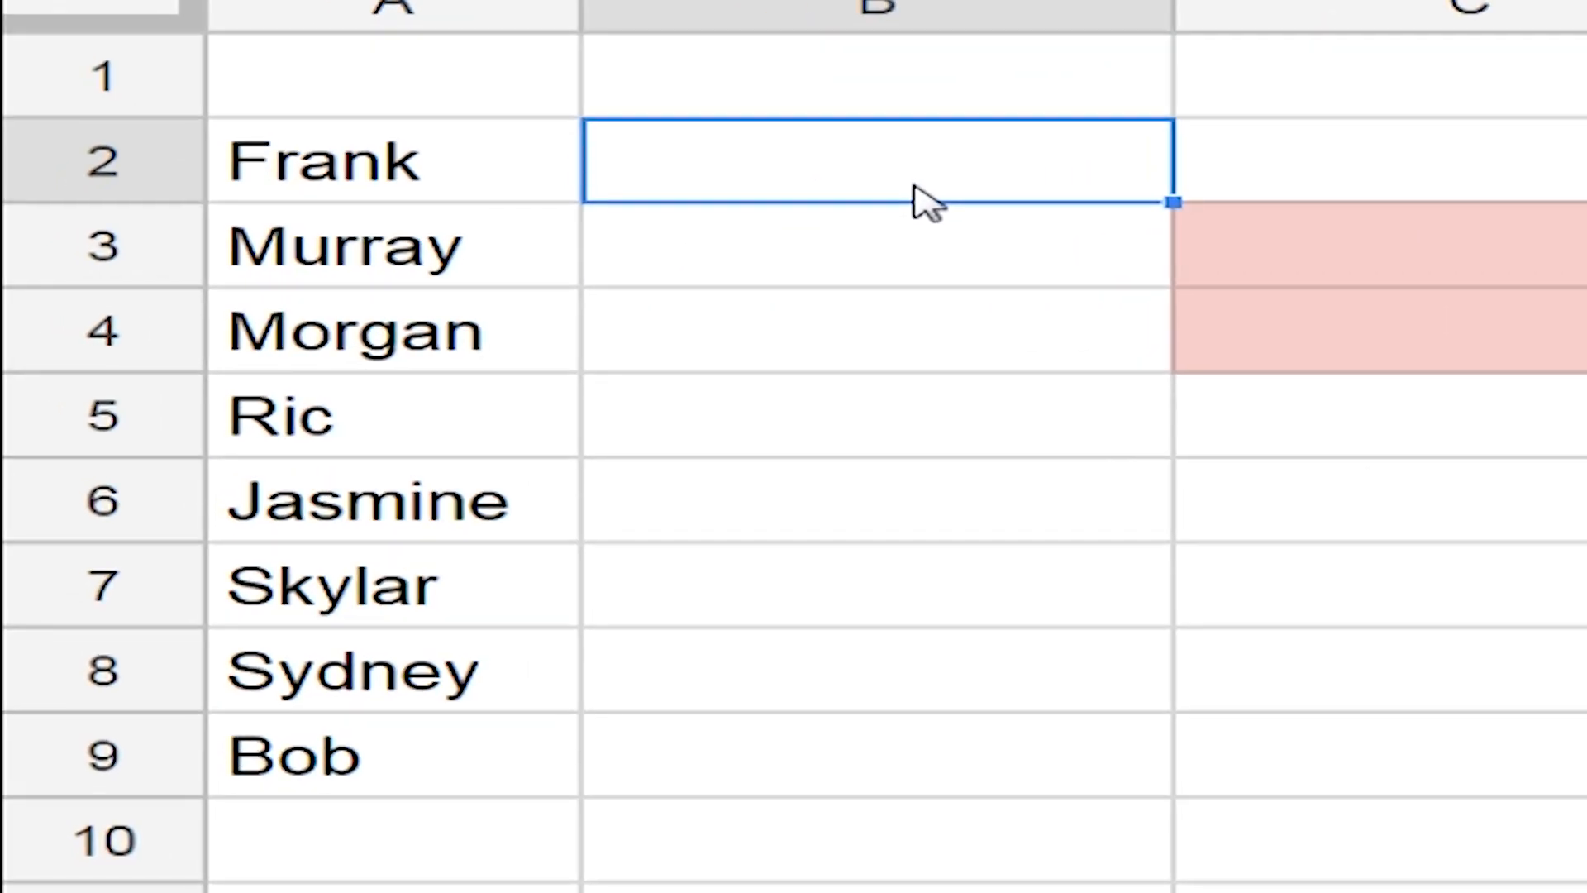
Enter the formula =rand() in cell B2 beside the first name
type("=")
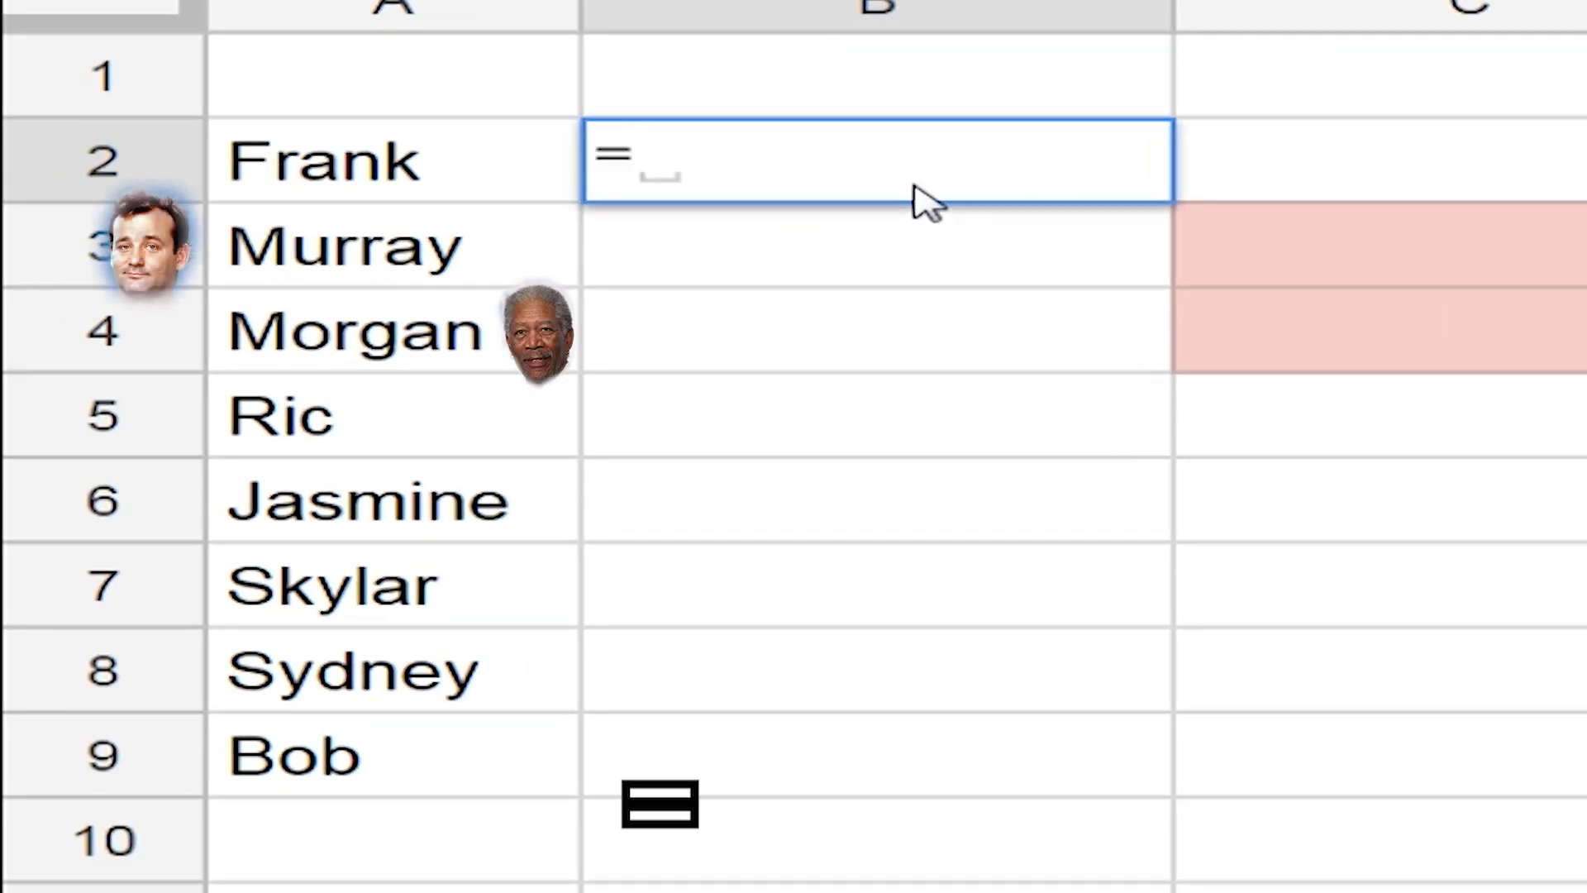
type("rand(")
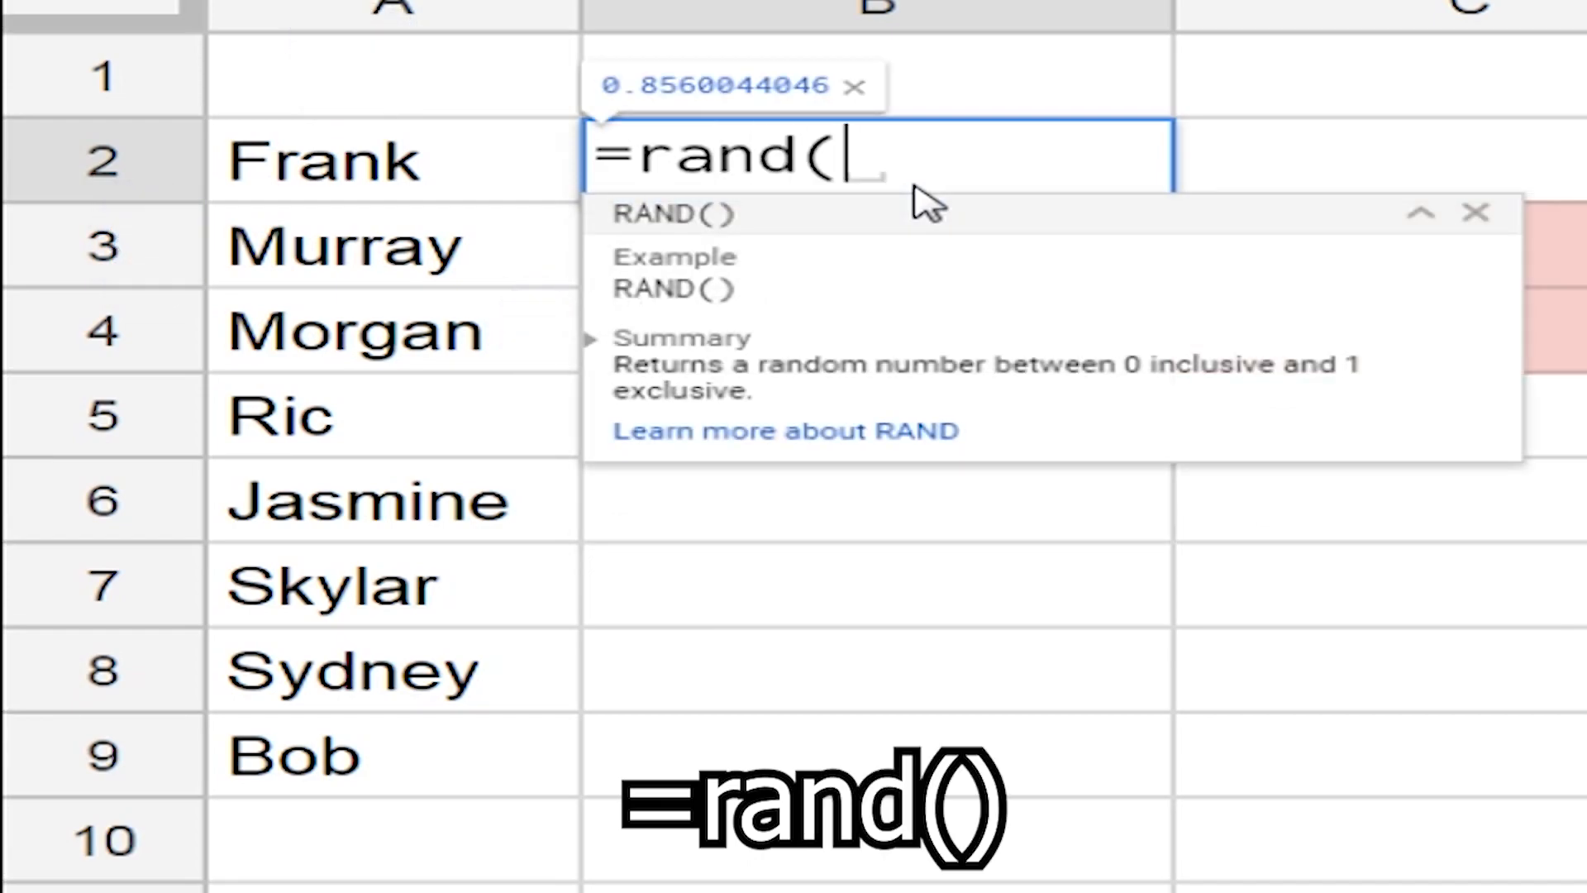
type(")")
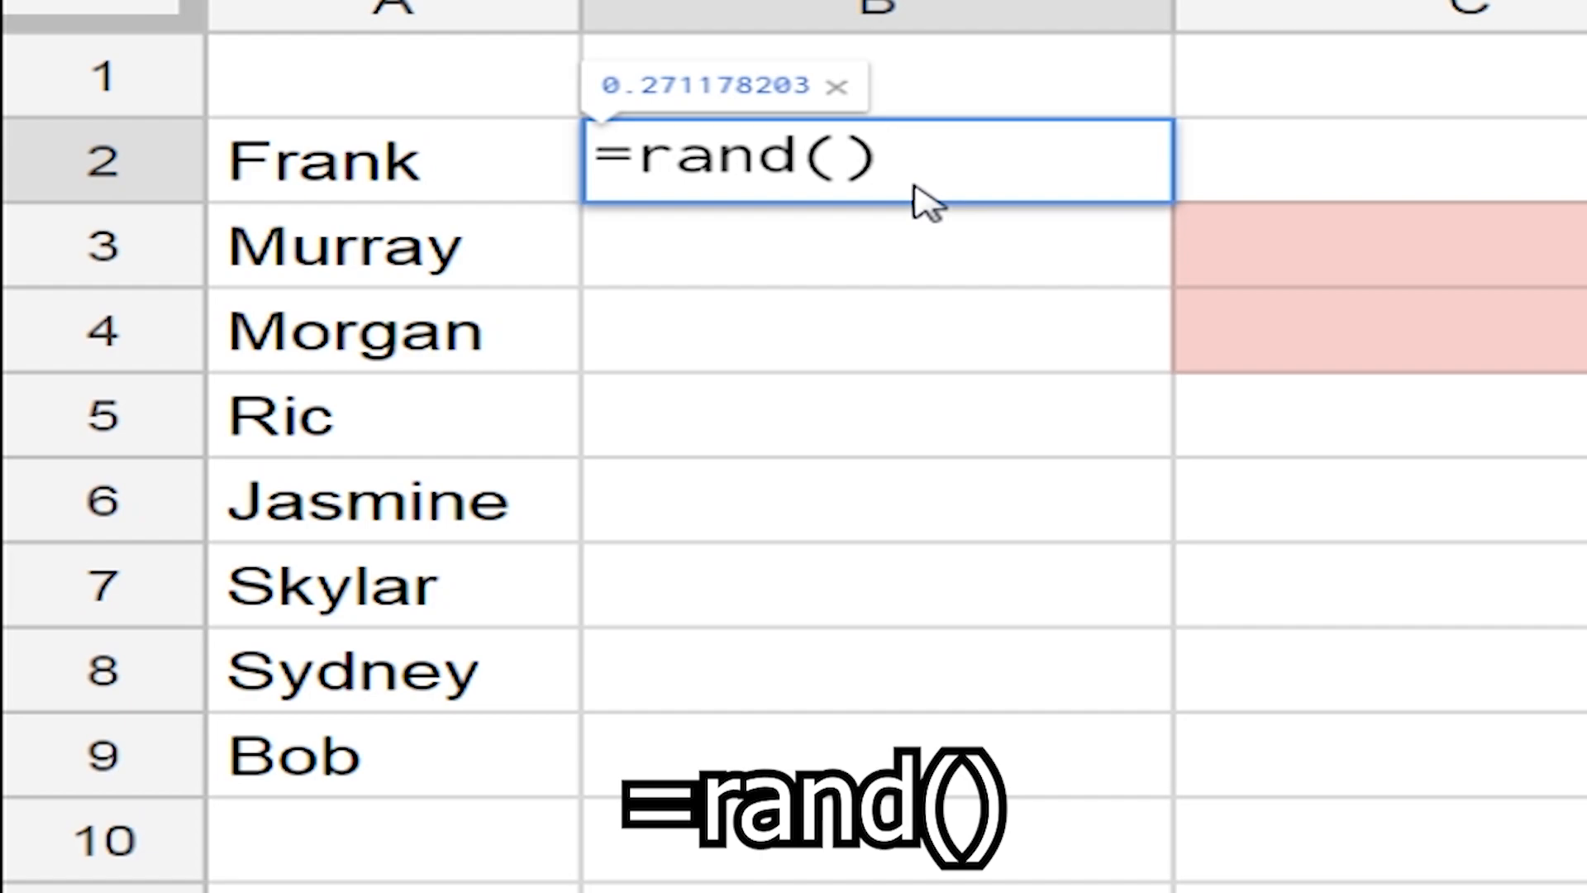
key("Return")
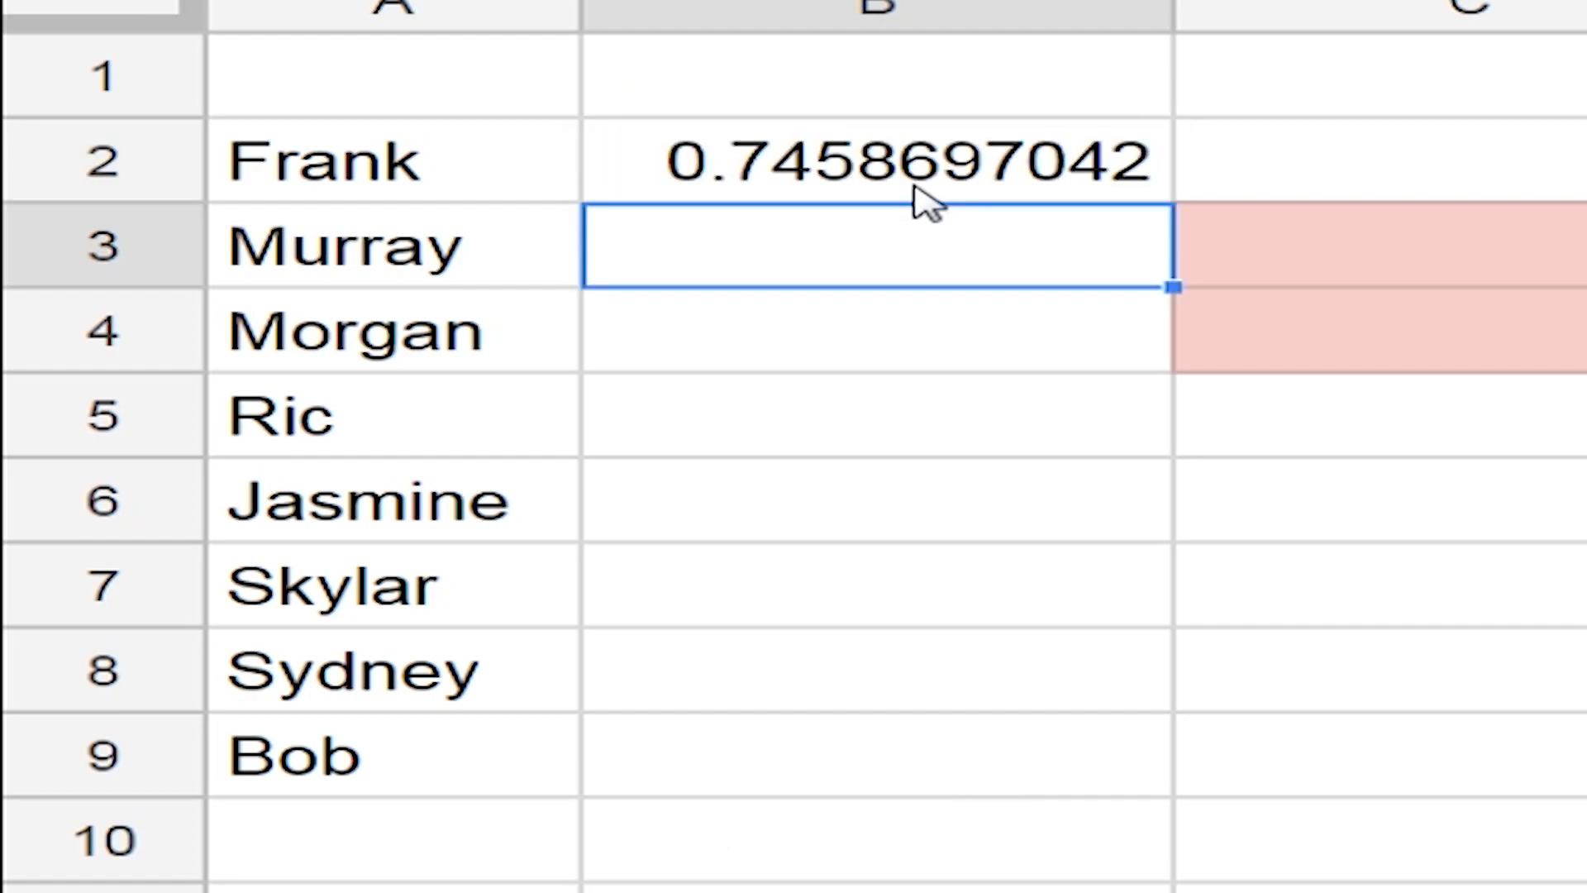
Fill the random-number formula from B2 down to B9 so every name gets one
left_click(915, 188)
key("shift+Down")
key("shift+Down")
key("shift+Down")
key("shift+Down")
key("shift+Down")
key("shift+Down")
key("shift+Down")
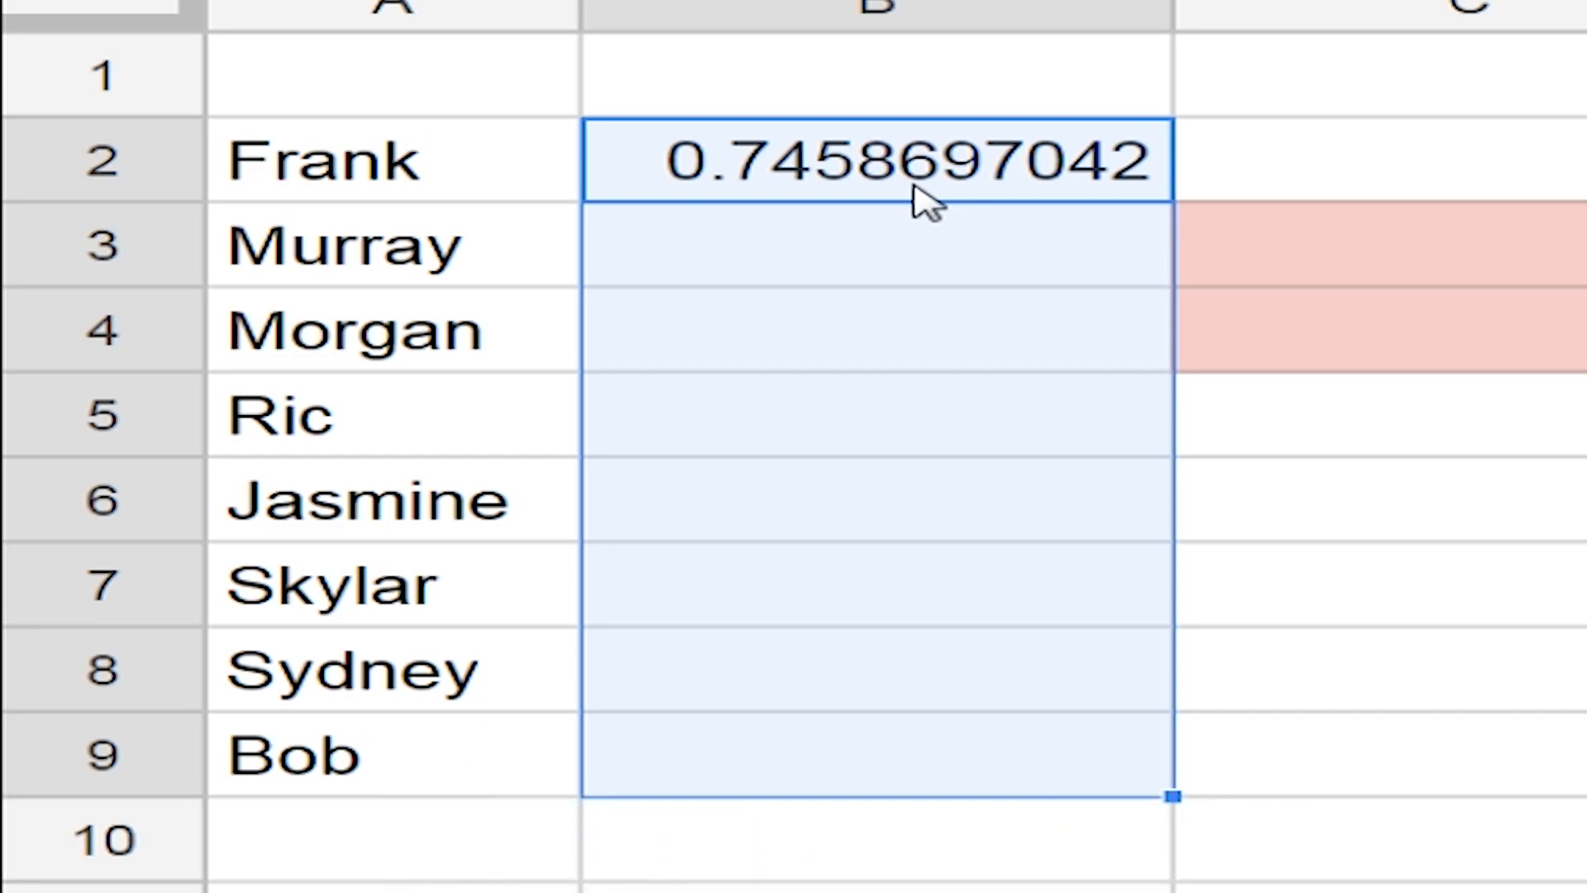
key("ctrl+d")
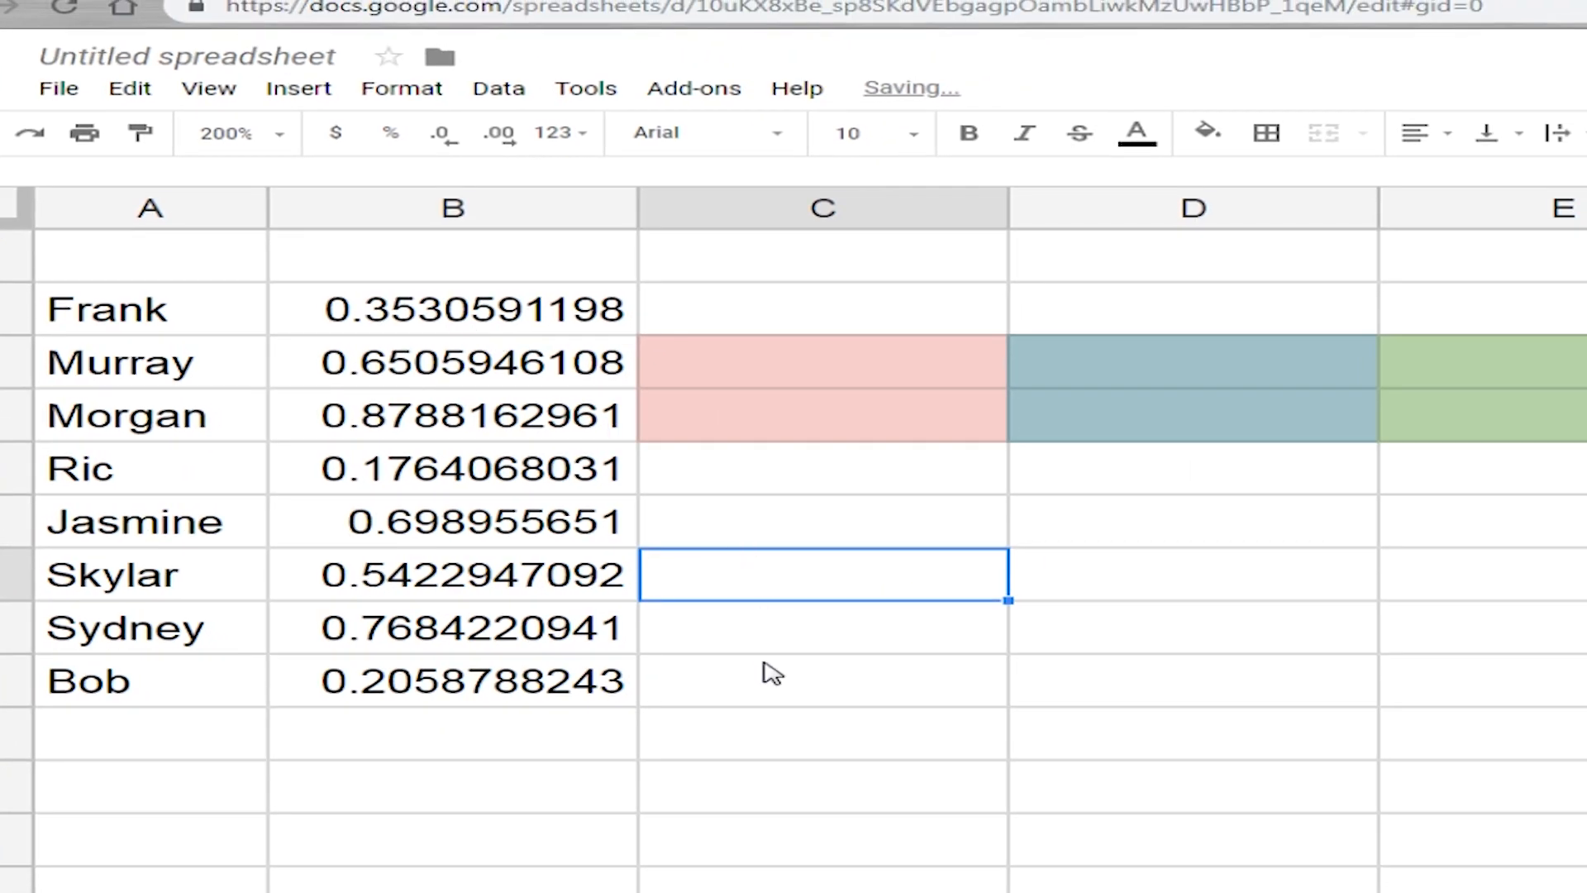
Make the random numbers in column B recalculate several times by clearing already empty cells in column C
left_click(1501, 806)
key("Return")
key("Return")
key("Return")
key("Return")
key("Return")
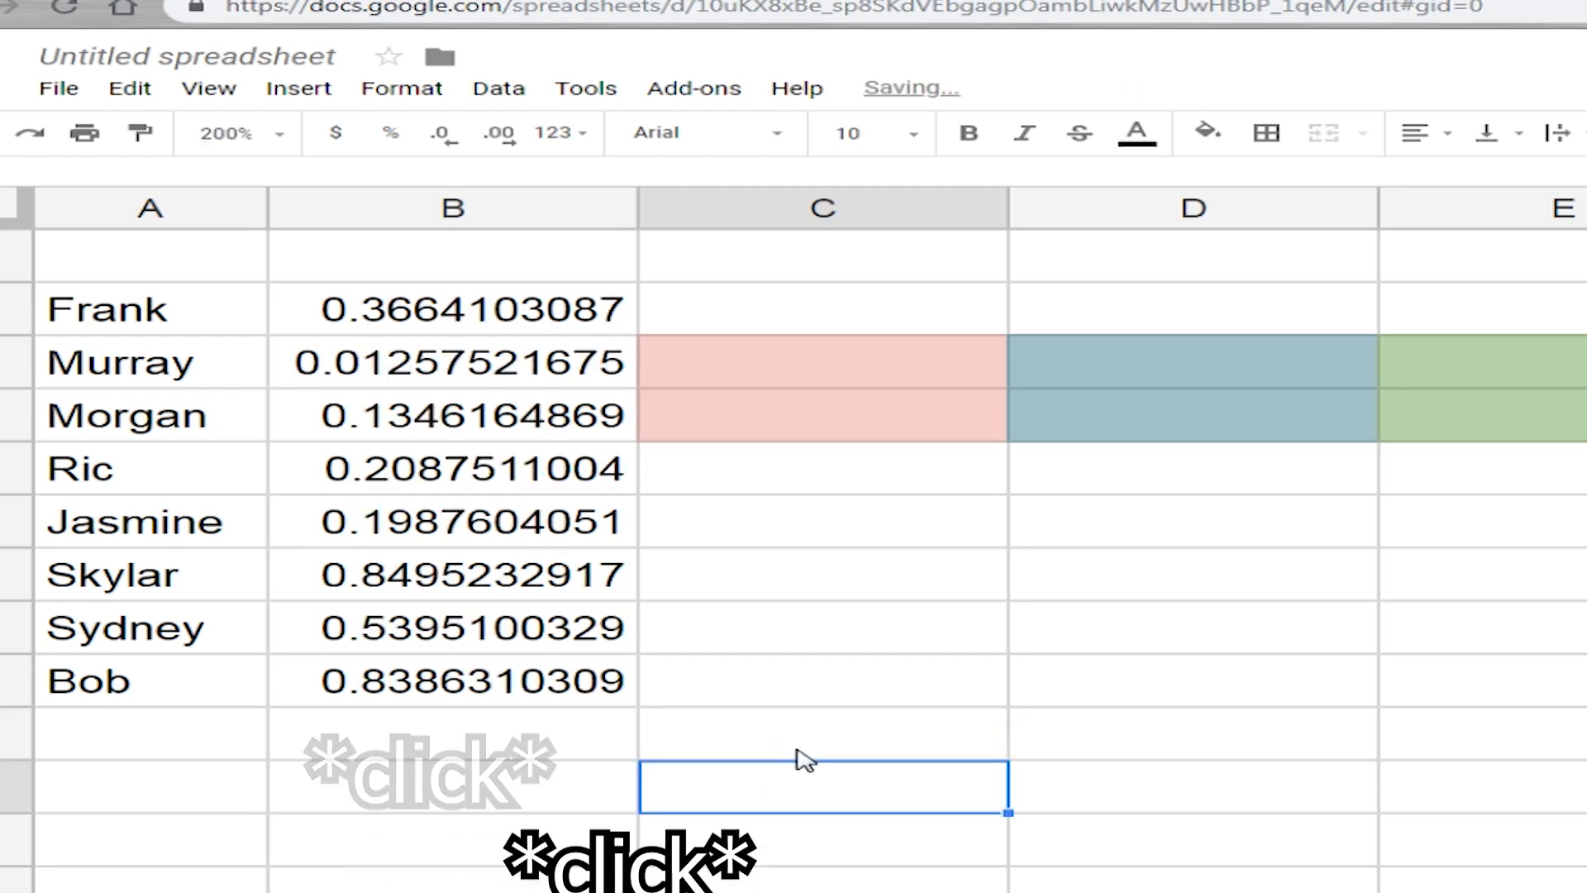
key("Return")
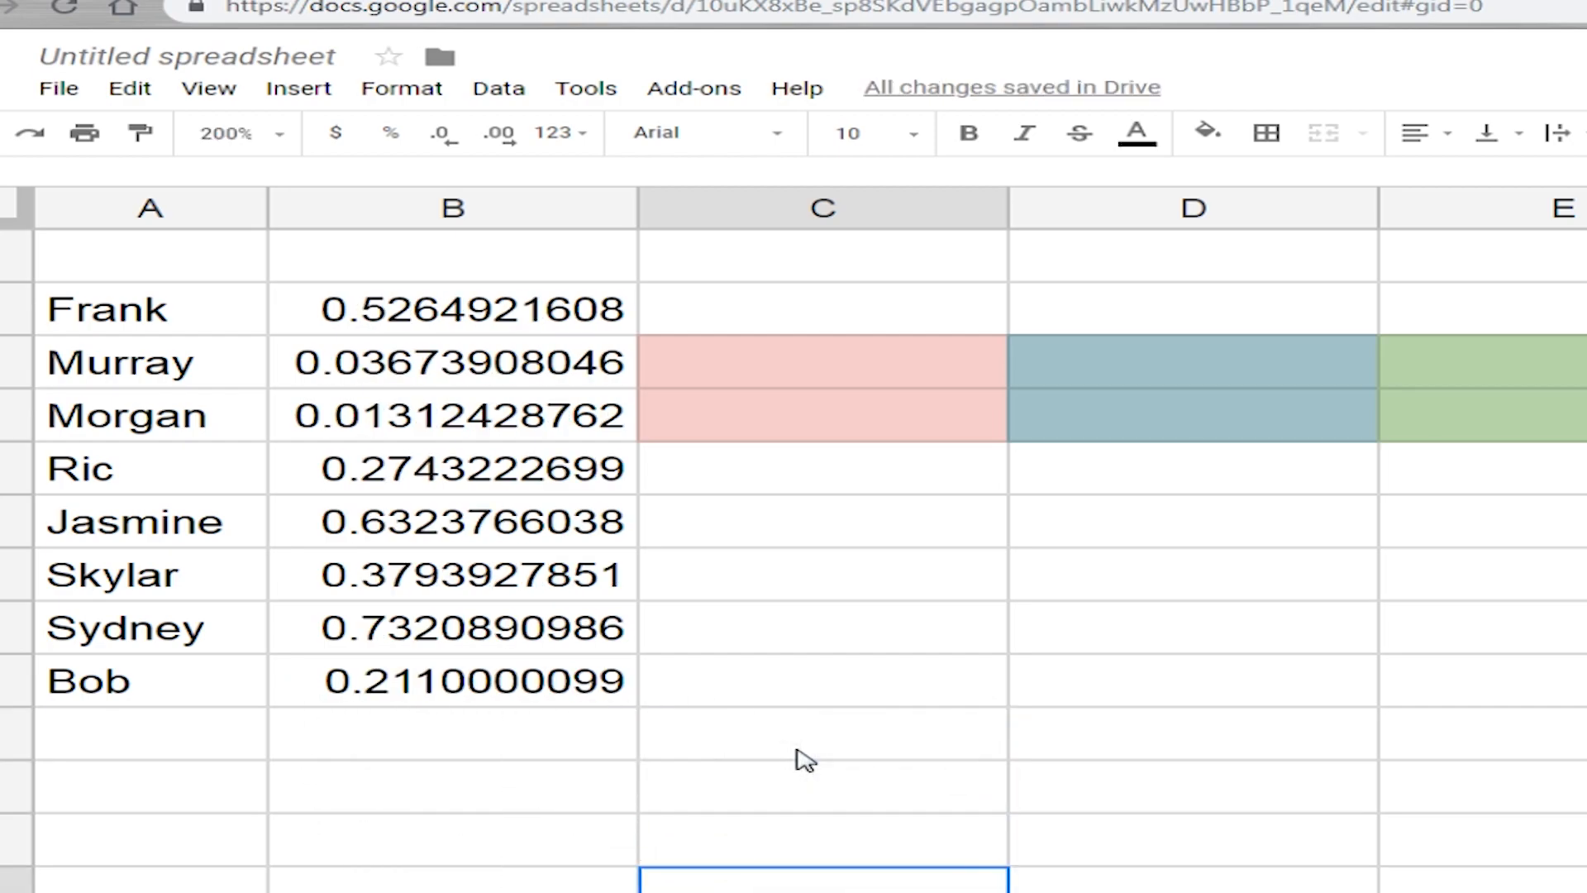
key("Up")
key("Delete")
key("Up")
key("Delete")
key("Up")
key("Up")
key("Delete")
key("Up")
key("Up")
key("Up")
key("Up")
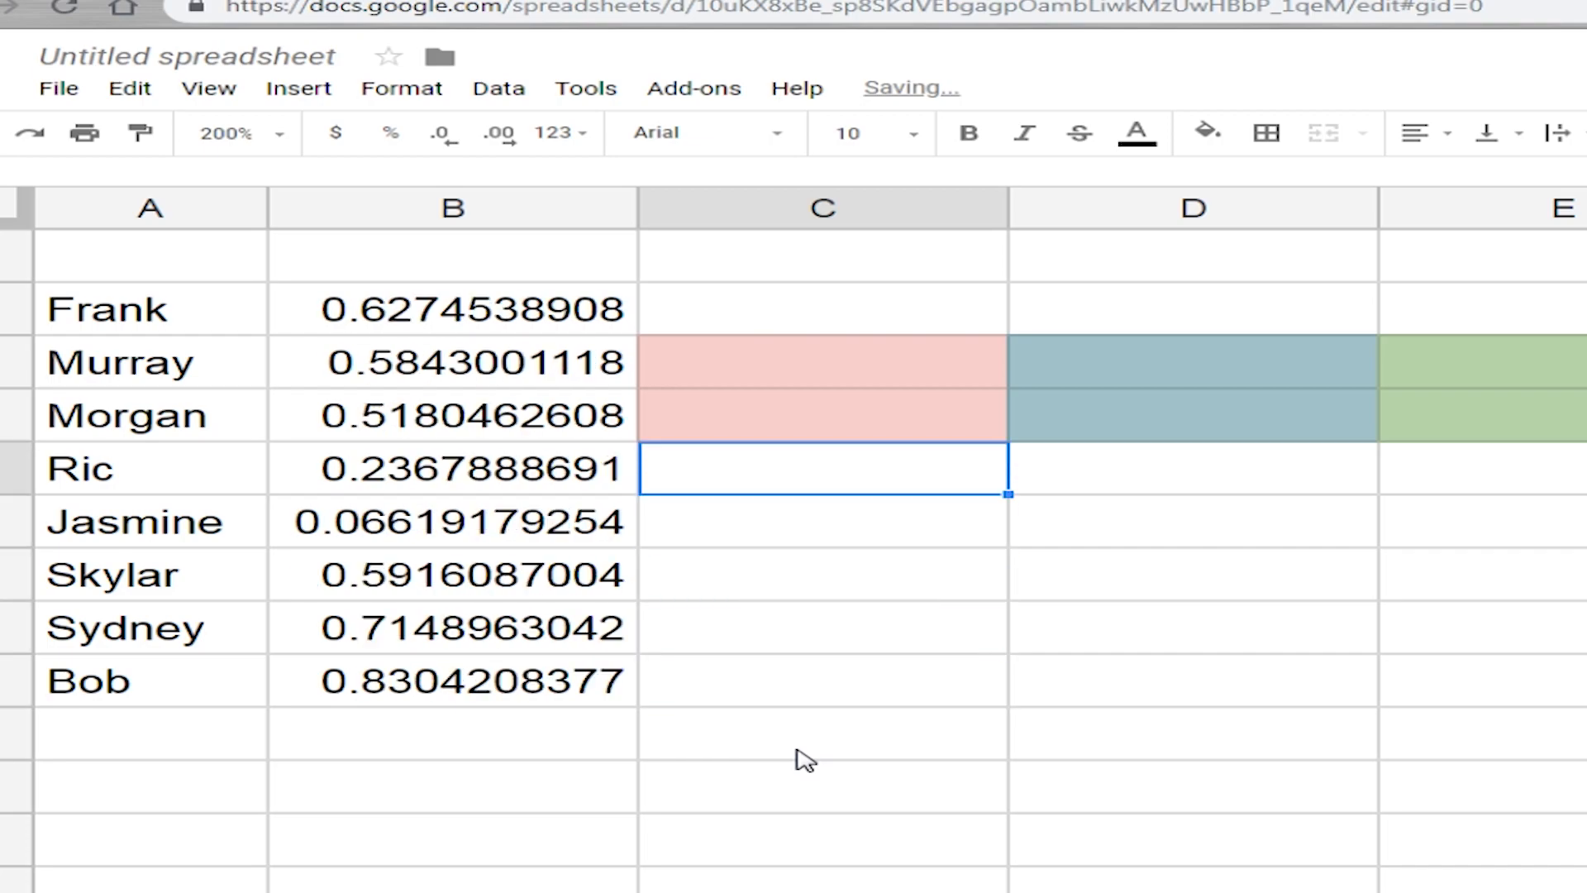
key("Delete")
left_click_drag(351, 330, 498, 700)
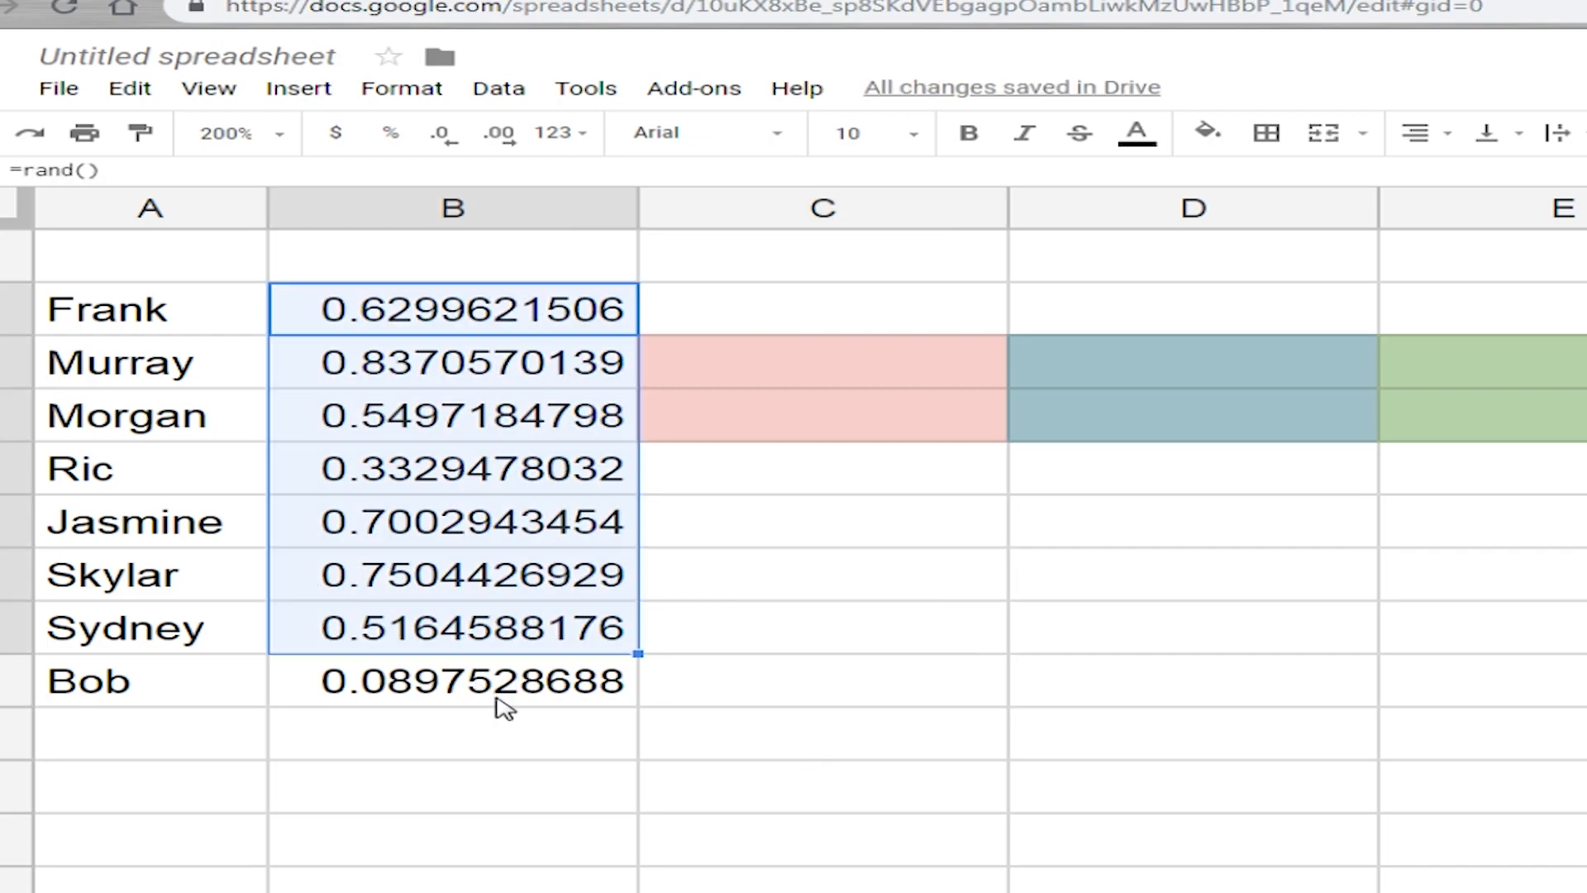
left_click(821, 573)
Create a filter over the range A1:B9, covering the names and their random numbers
left_click(162, 269)
left_click_drag(163, 268, 485, 693)
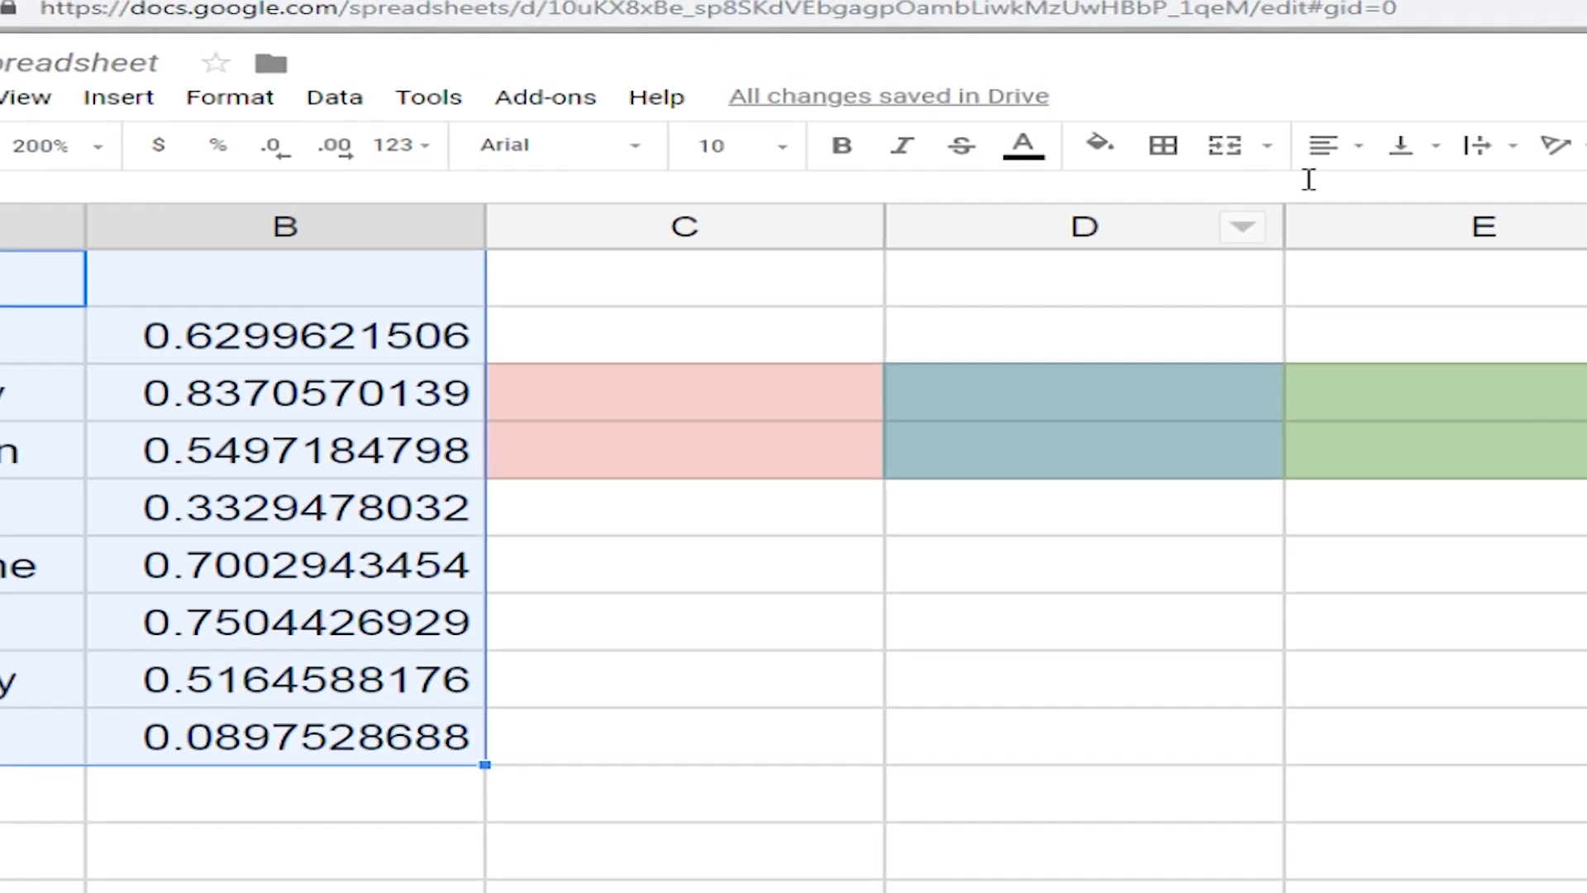
left_click(1070, 319)
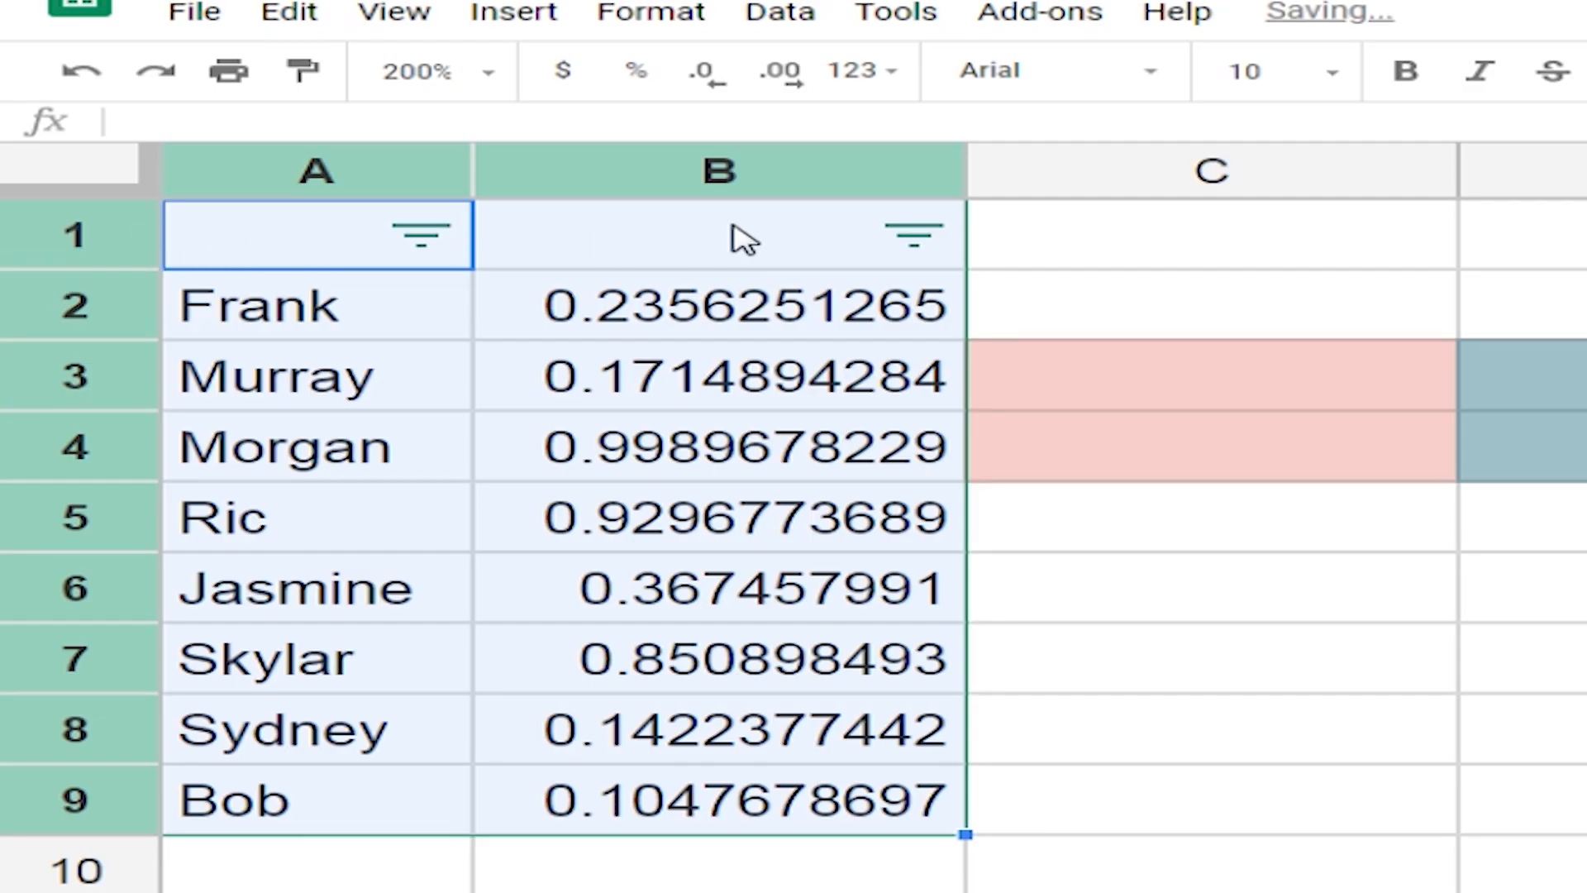
Sort the filtered list by column B using Sort A → Z to shuffle the names
left_click(985, 253)
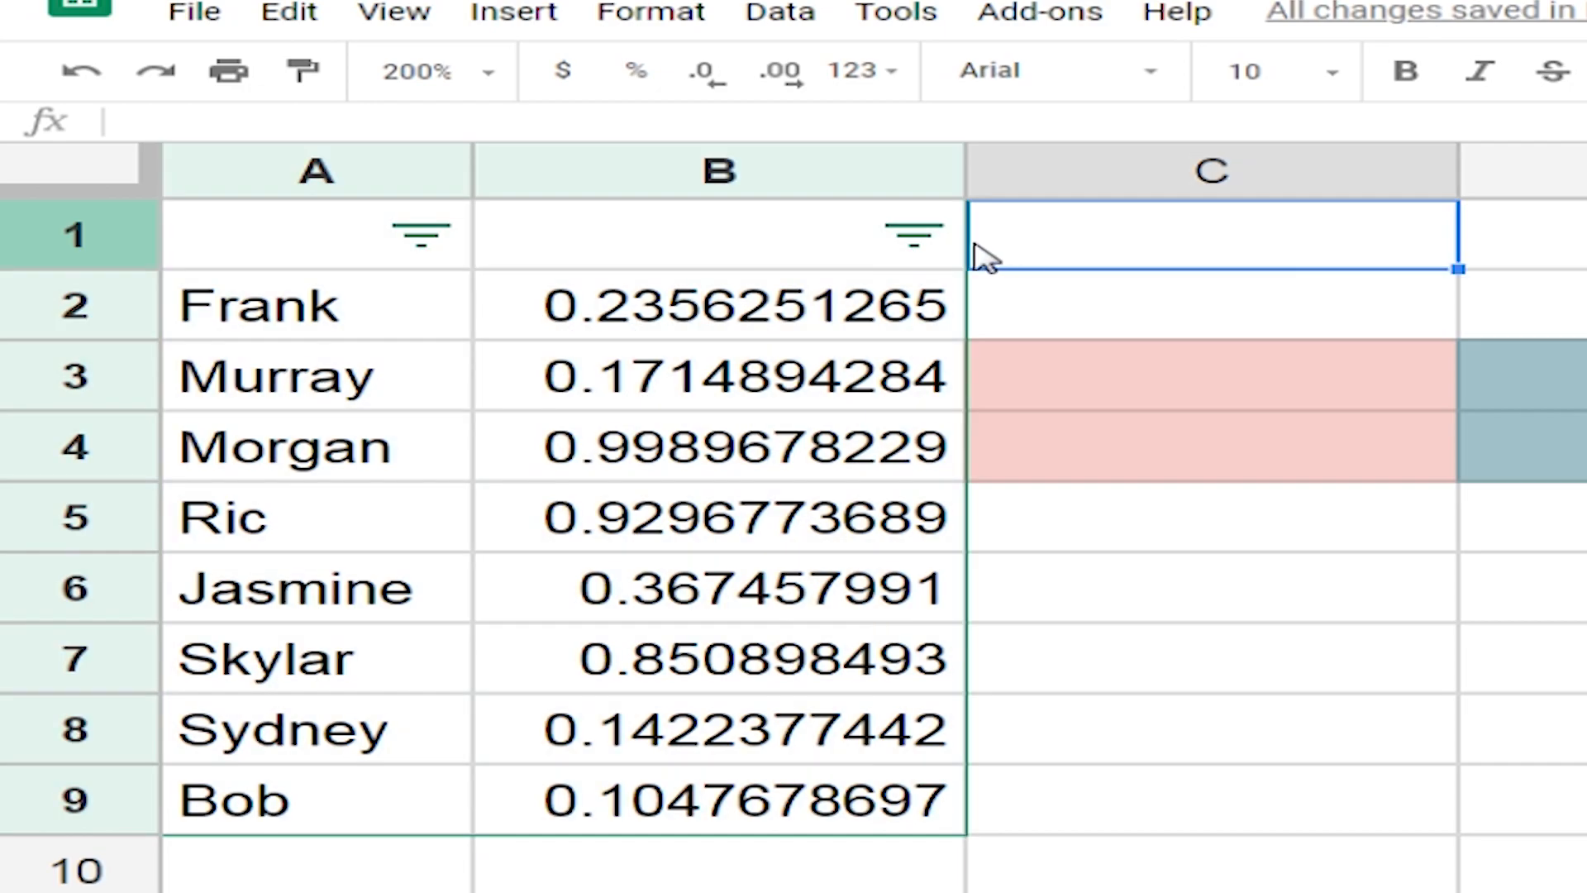
left_click(783, 186)
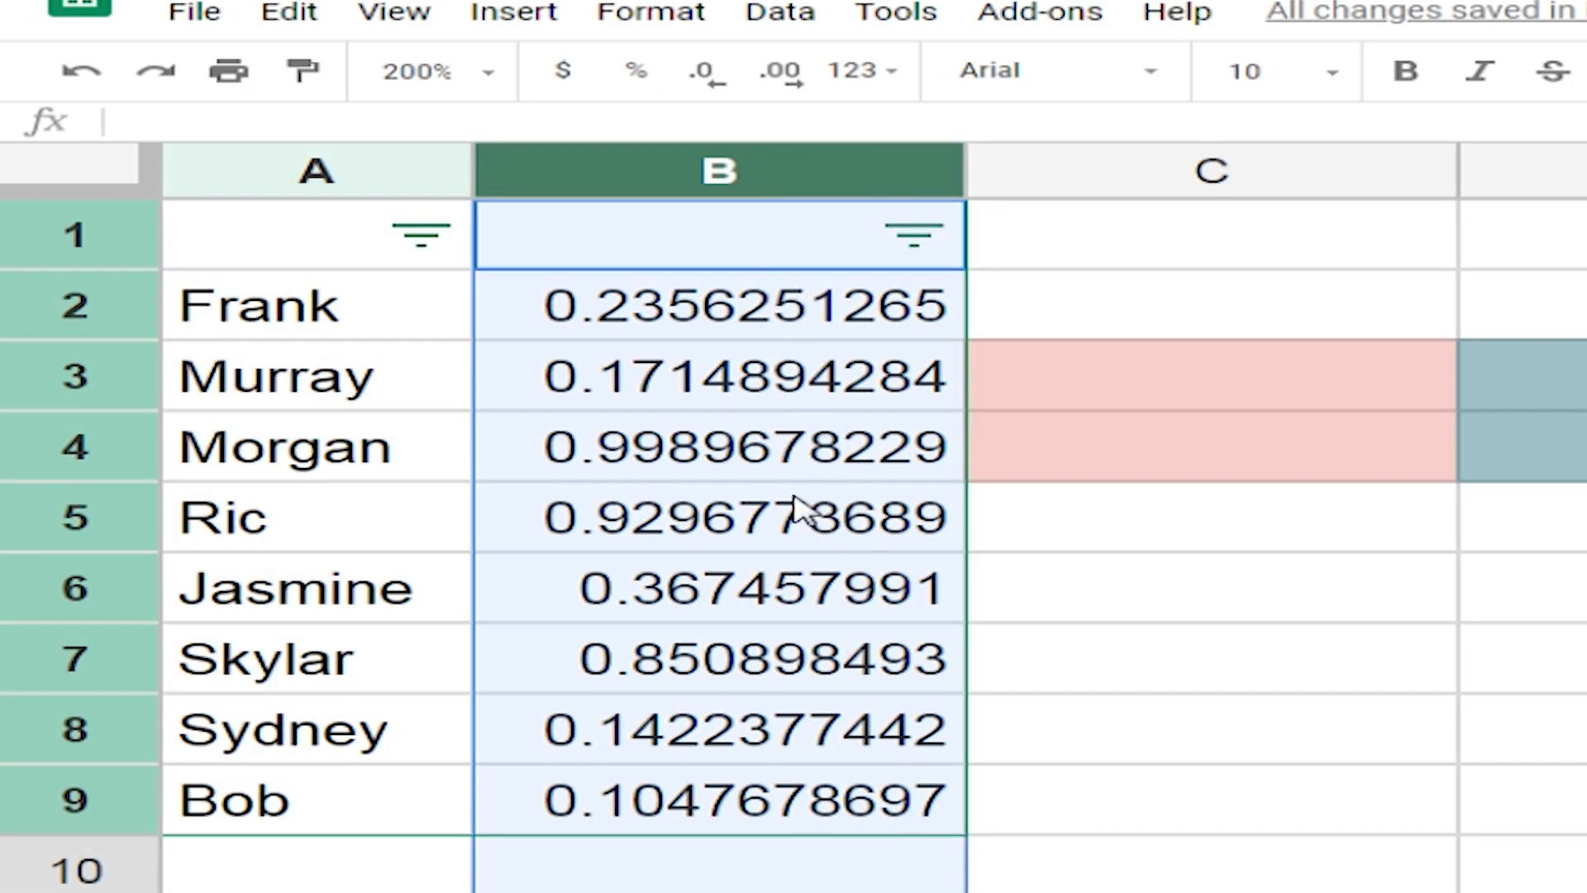
left_click(826, 530)
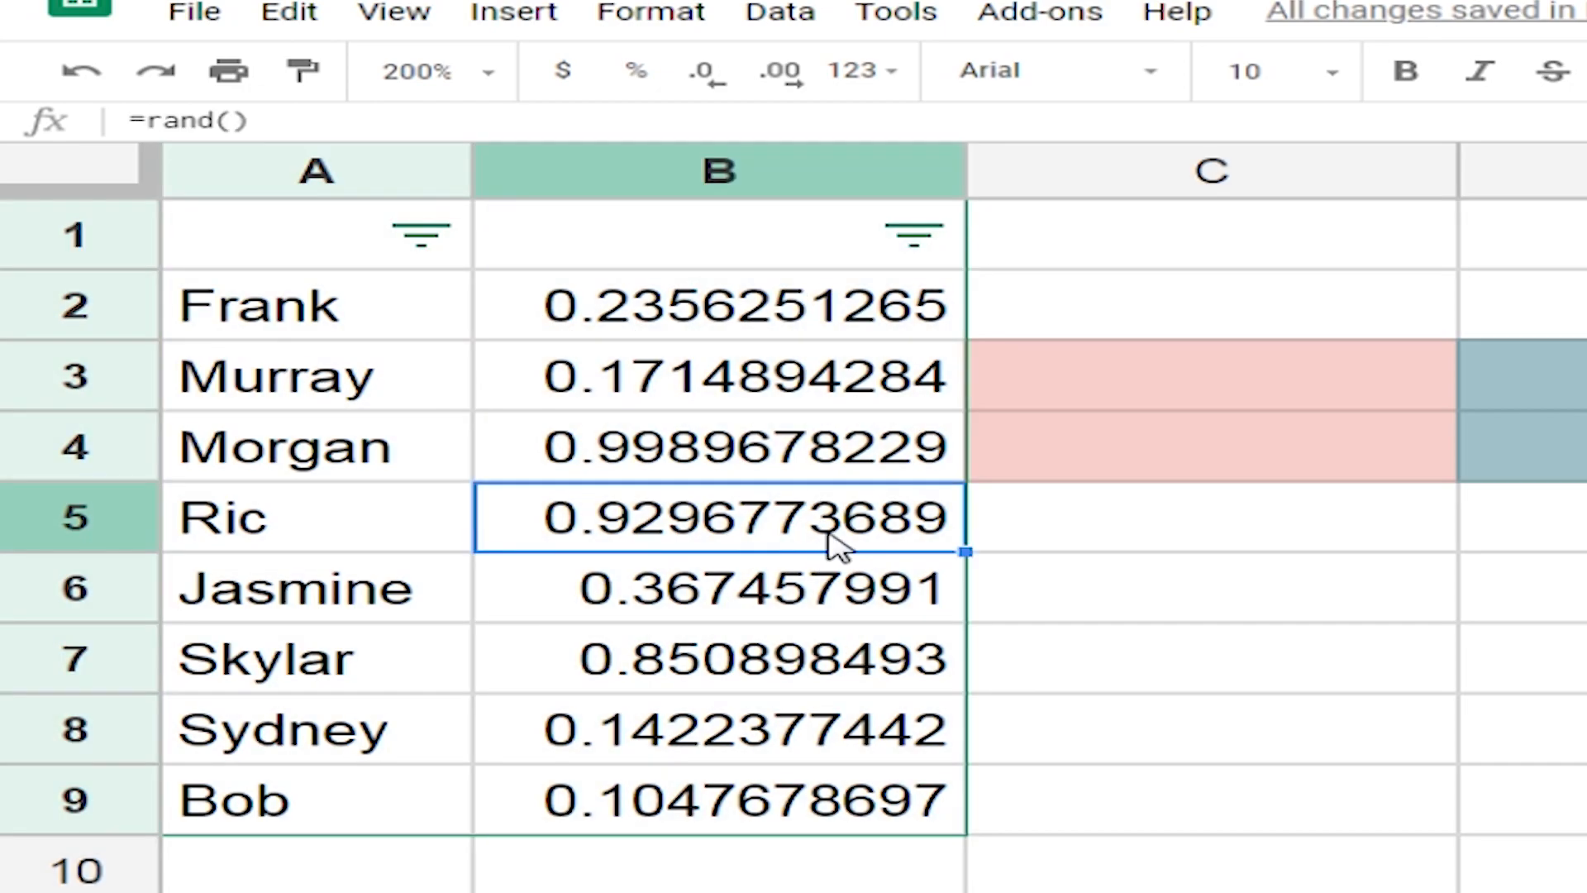
left_click(931, 242)
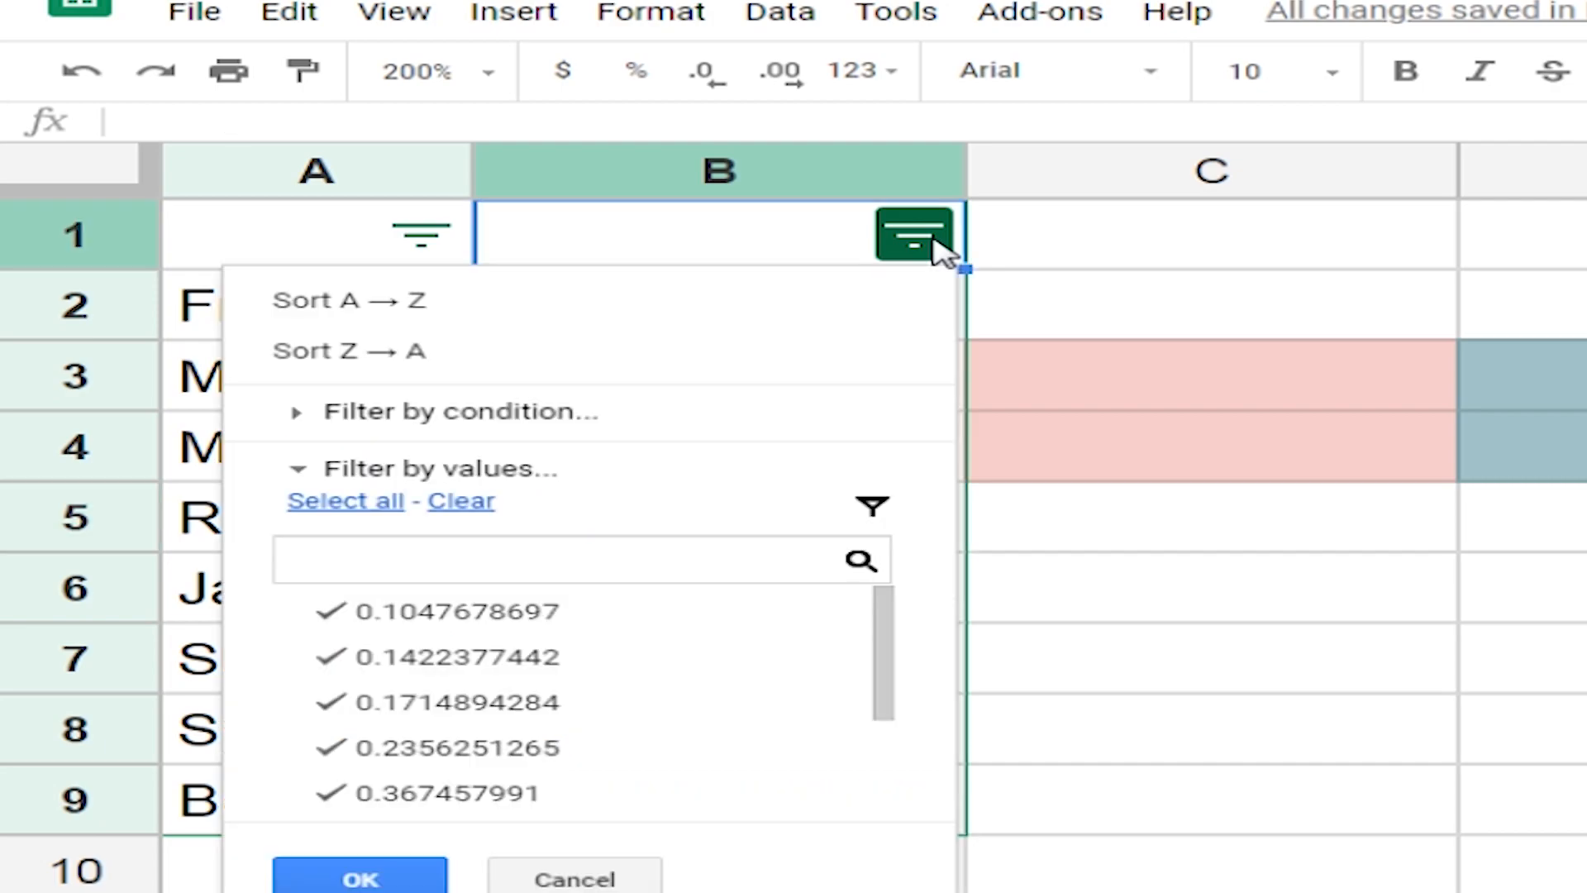
left_click(574, 296)
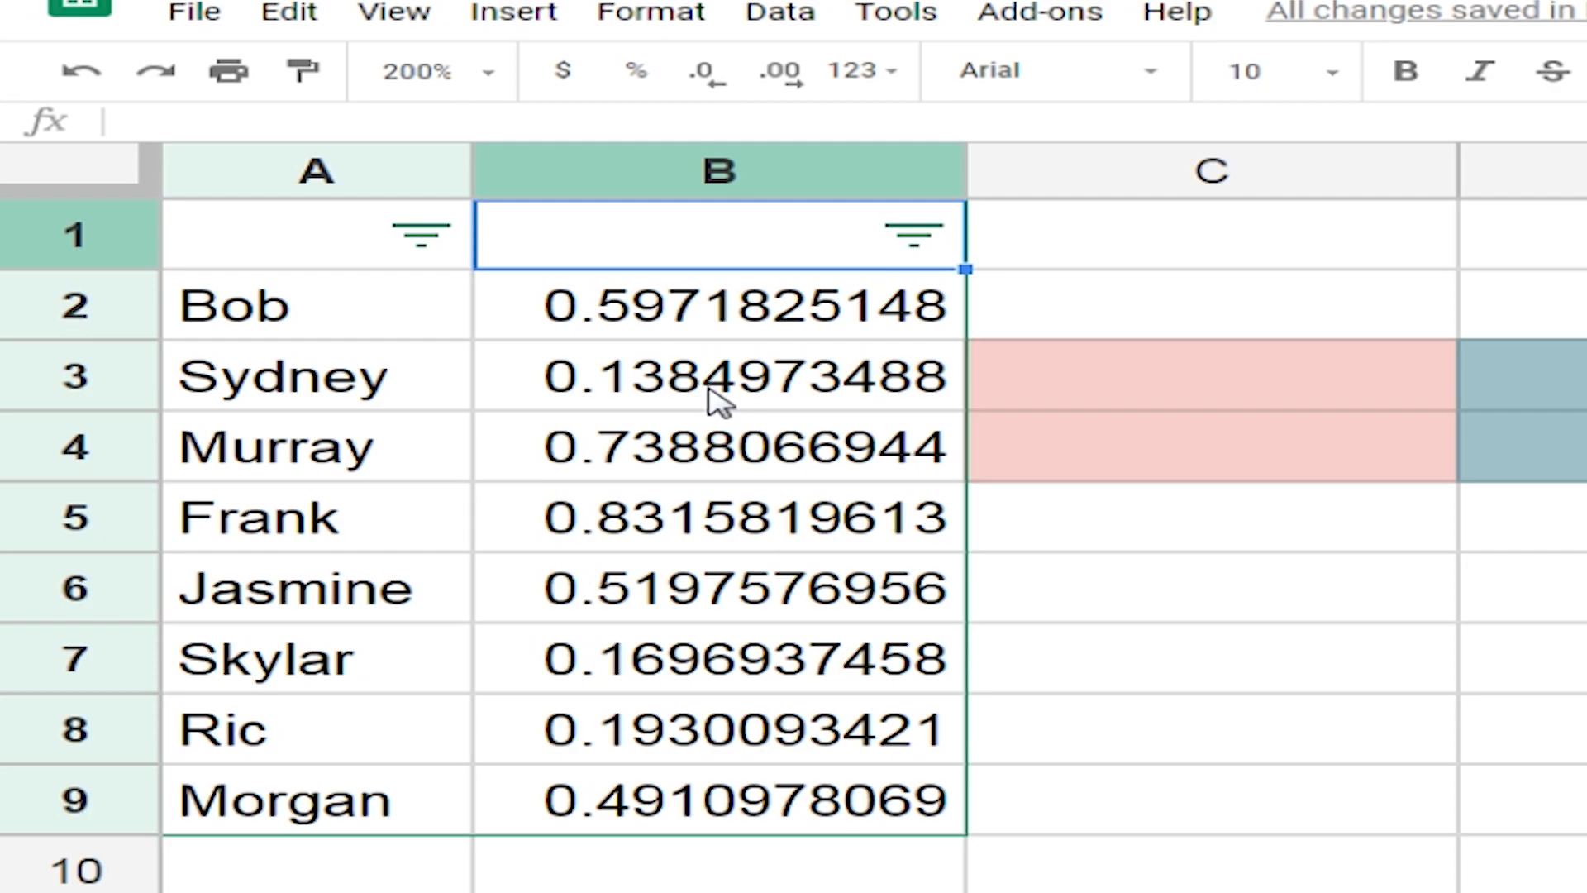
Reshuffle the names by repeatedly applying Sort A → Z to the random numbers in column B
left_click_drag(588, 308, 878, 552)
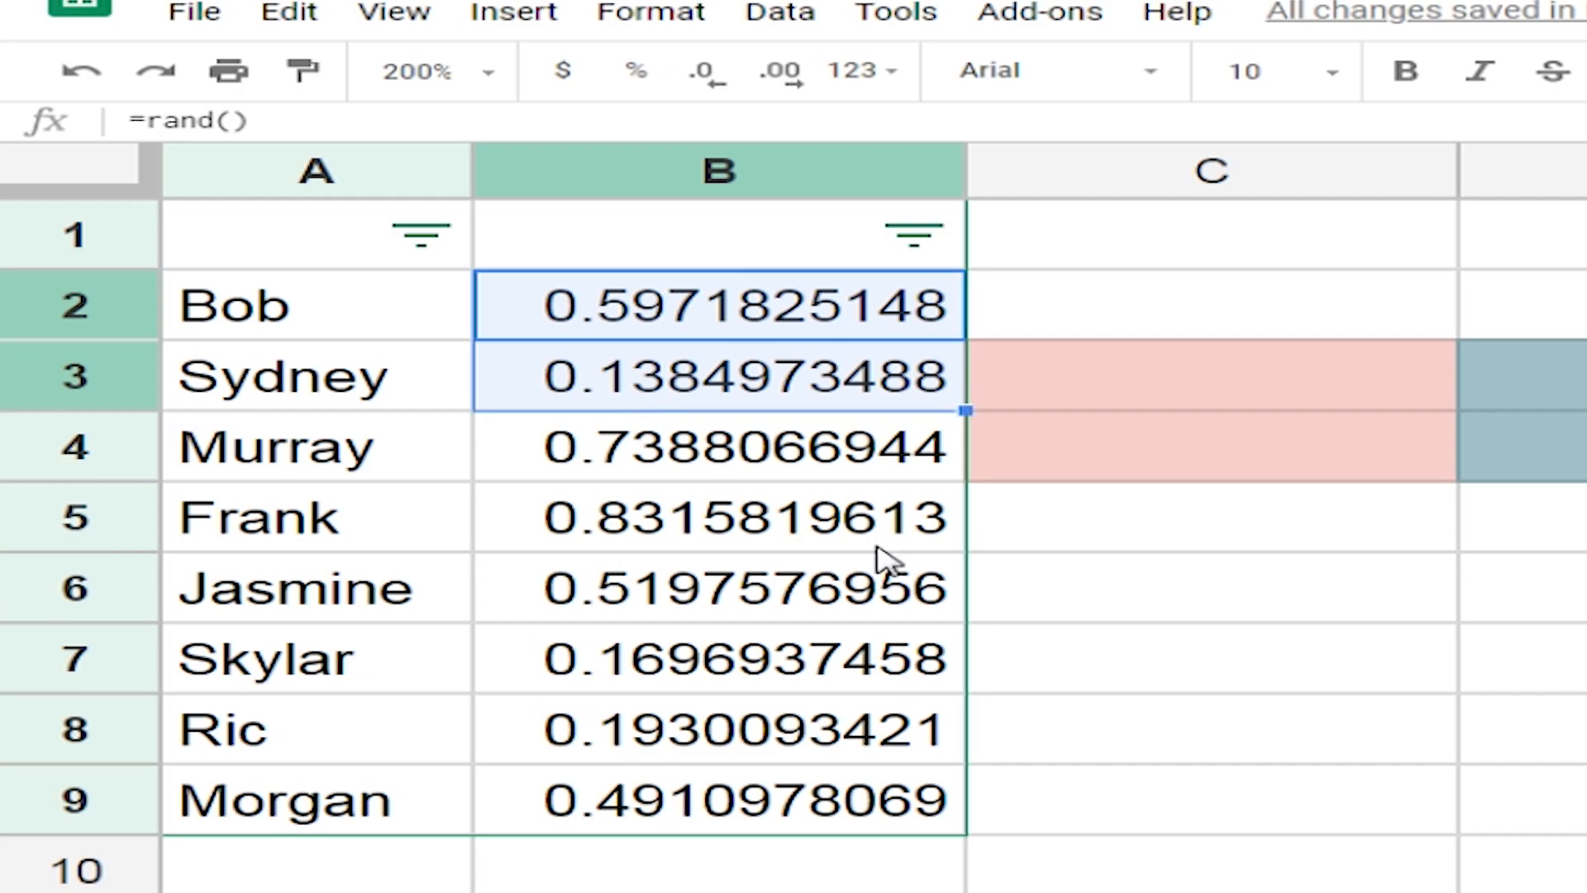
left_click(1141, 669)
left_click(913, 236)
left_click(351, 303)
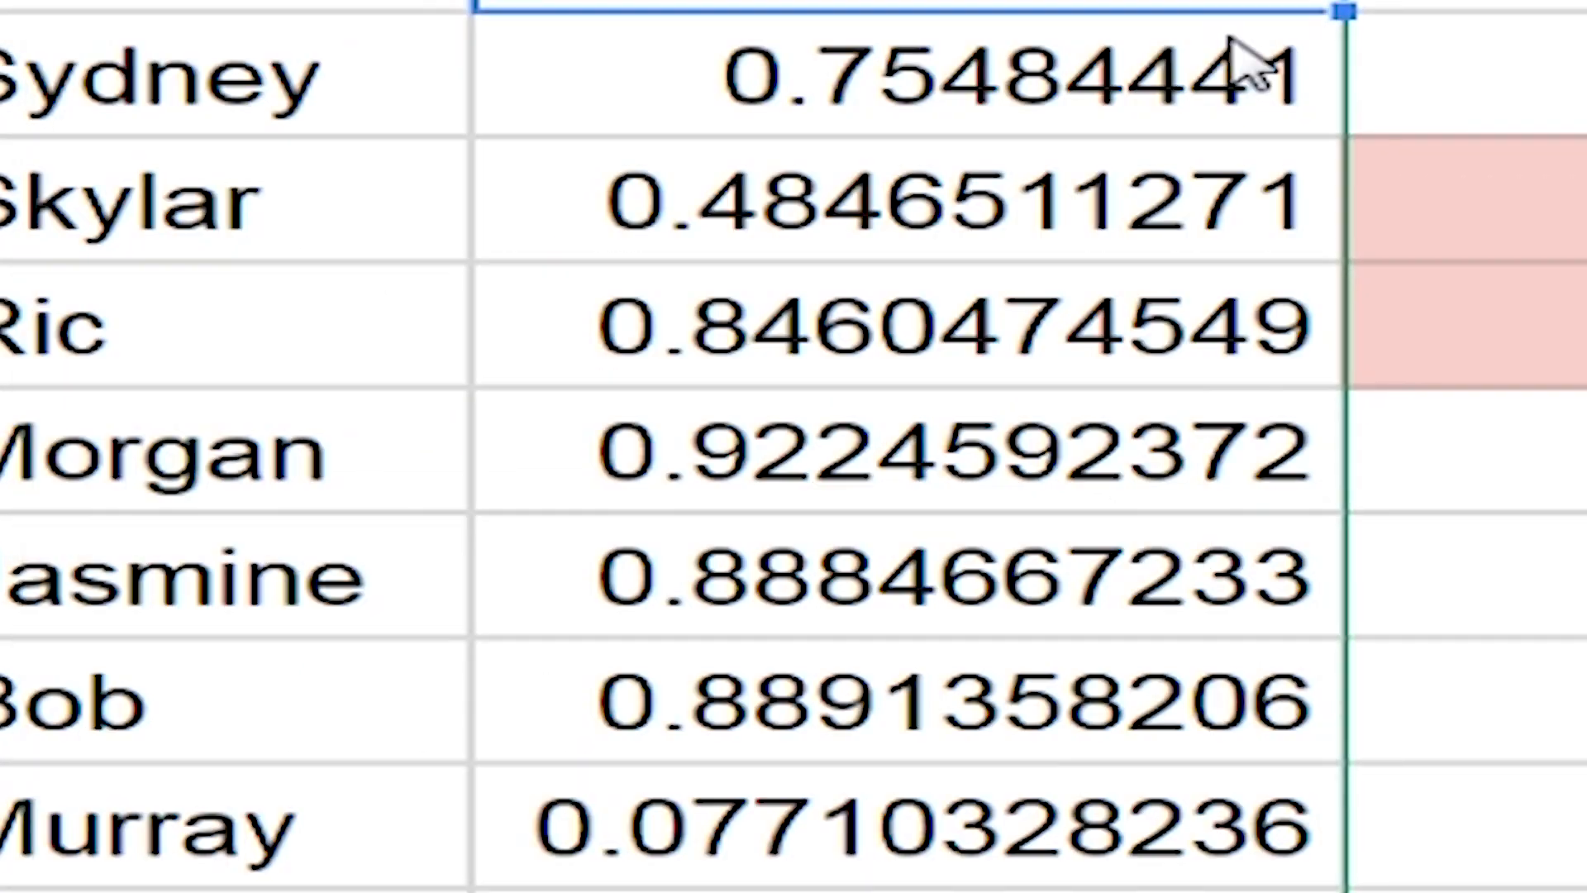
left_click(1297, 12)
left_click(1198, 60)
left_click(1318, 14)
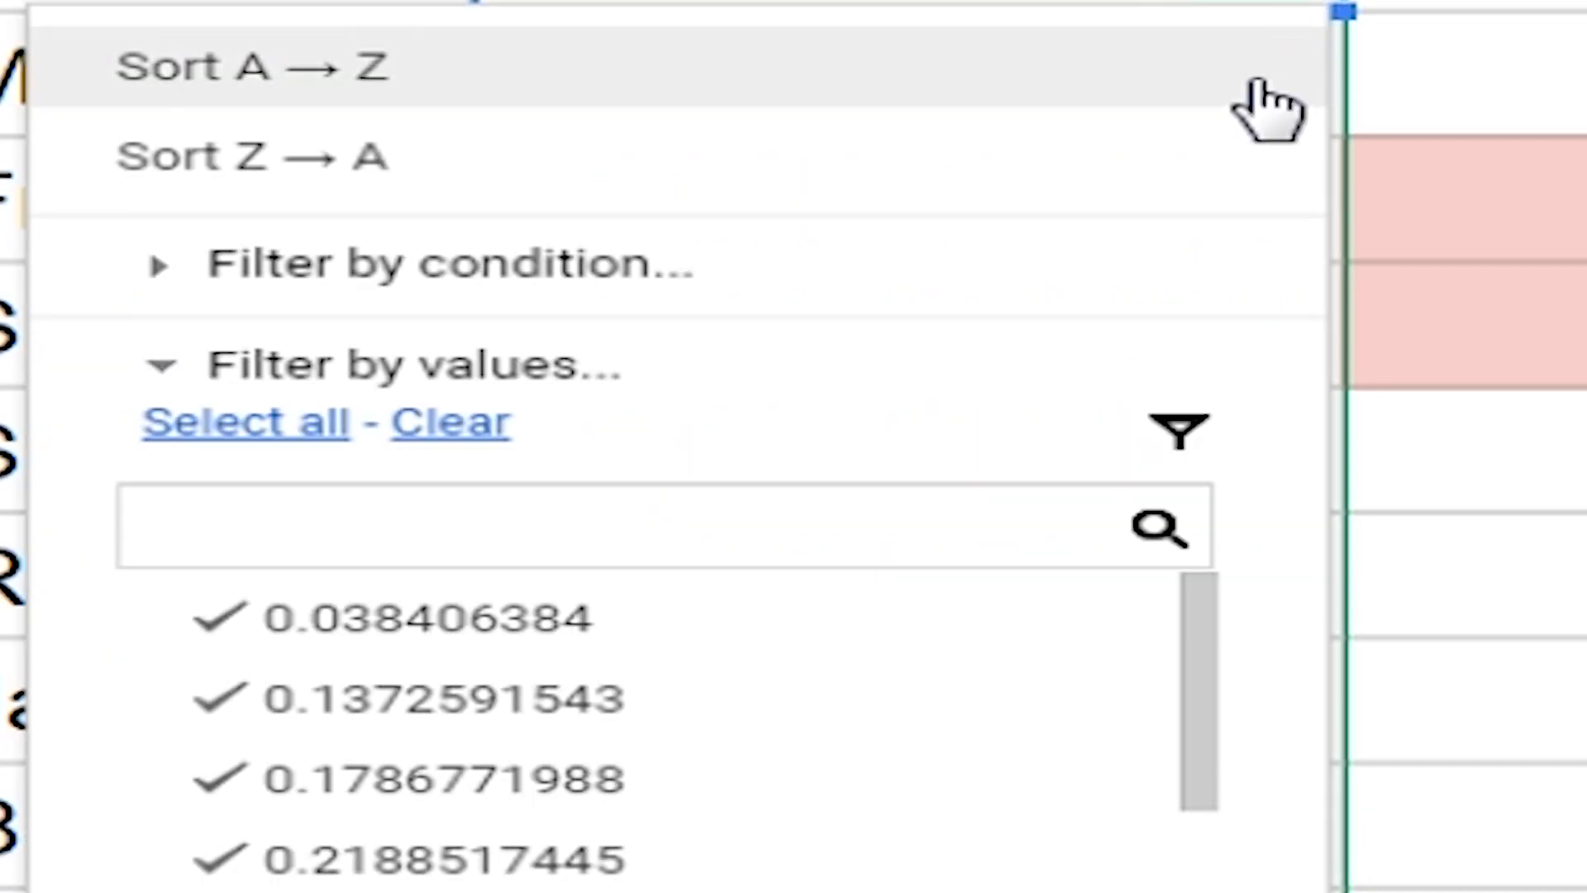
left_click(1265, 108)
left_click_drag(108, 124, 330, 578)
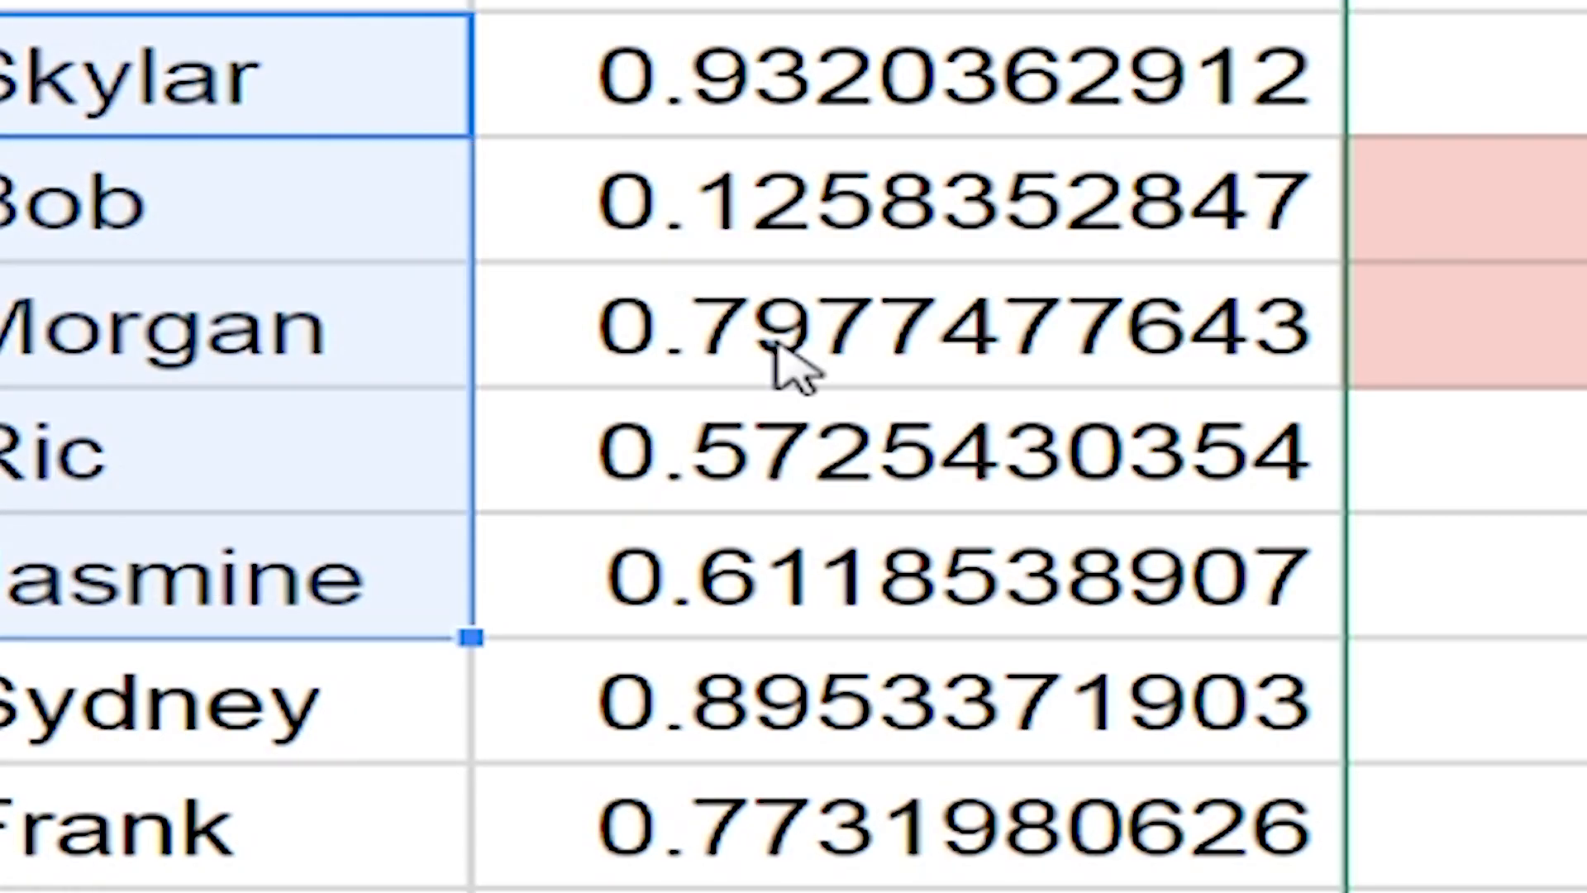
left_click(1253, 10)
left_click(1219, 87)
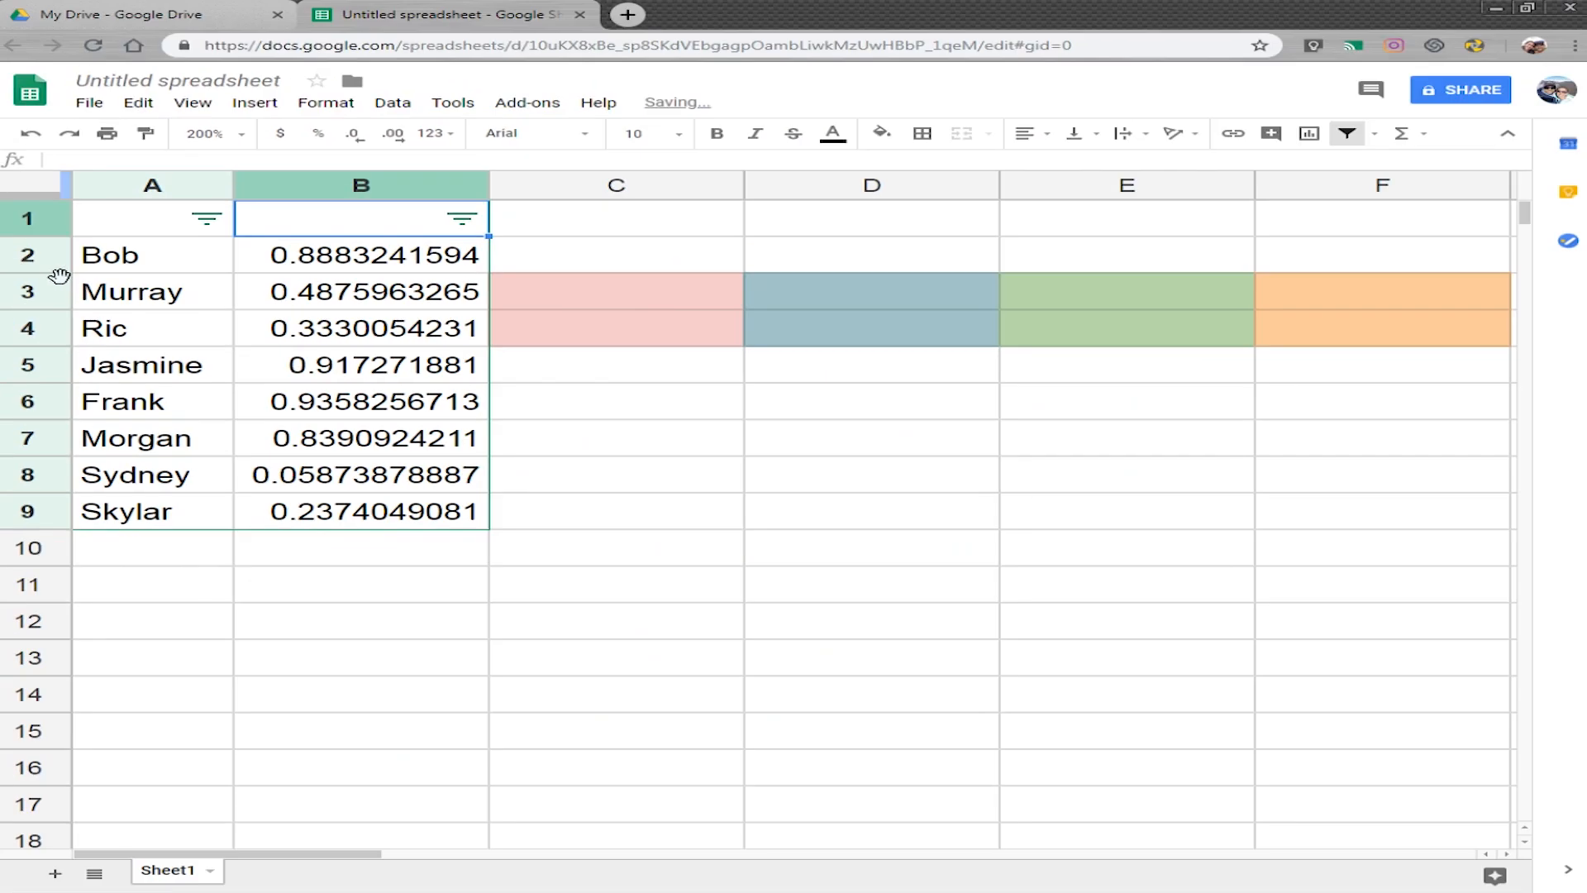
Examine the first names in column A and the four coloured two-cell groups in C3:F4
left_click_drag(121, 257, 133, 295)
left_click_drag(593, 304, 596, 362)
left_click_drag(856, 296, 867, 366)
left_click(1084, 298)
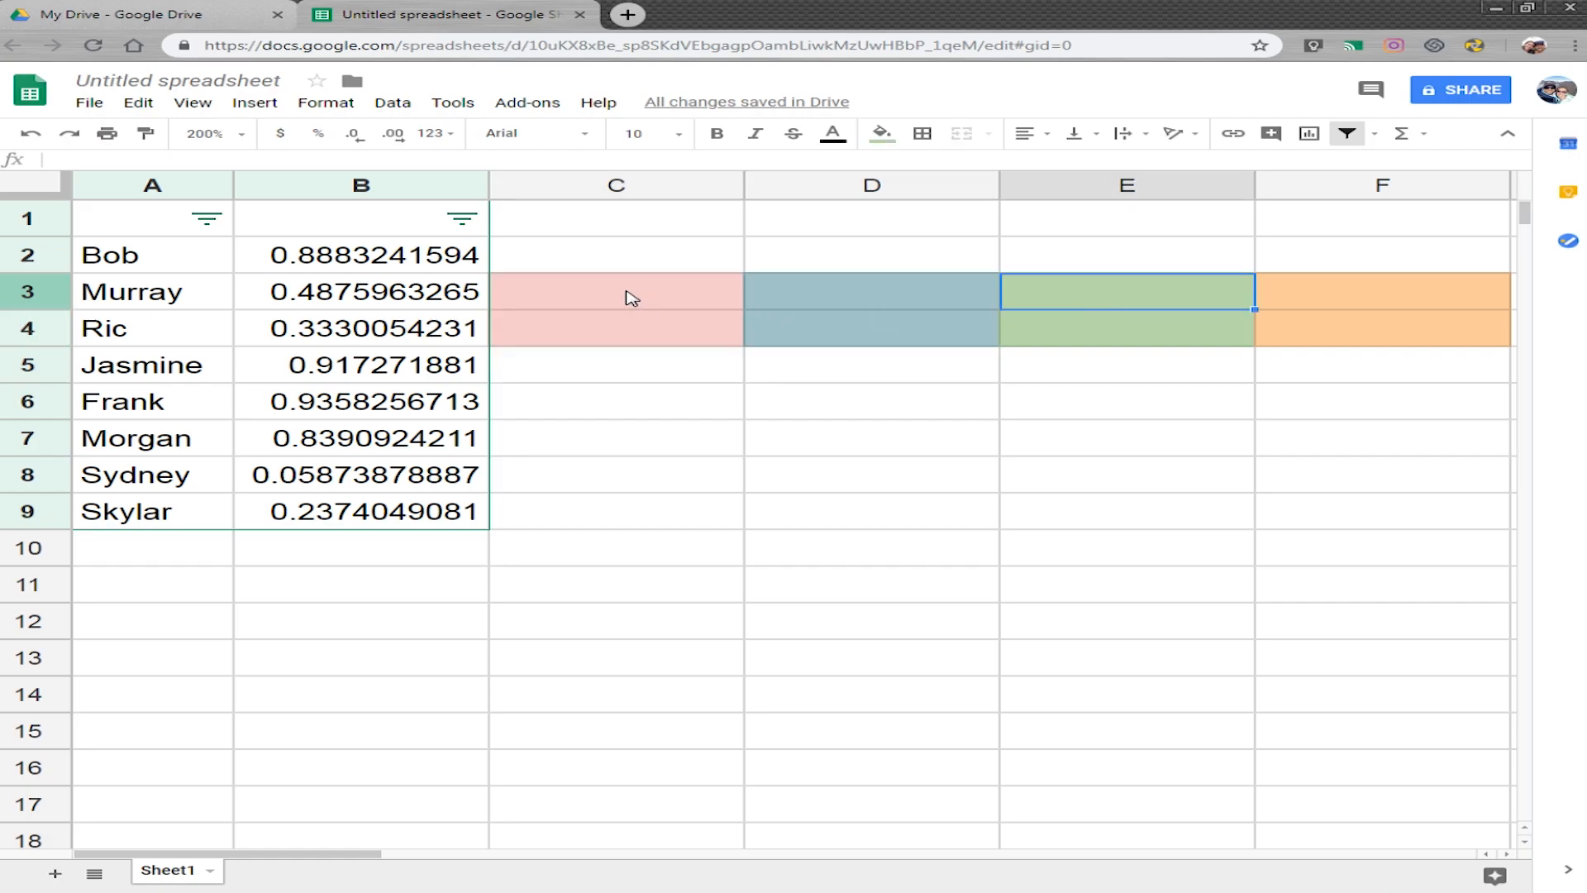
left_click_drag(633, 299, 628, 363)
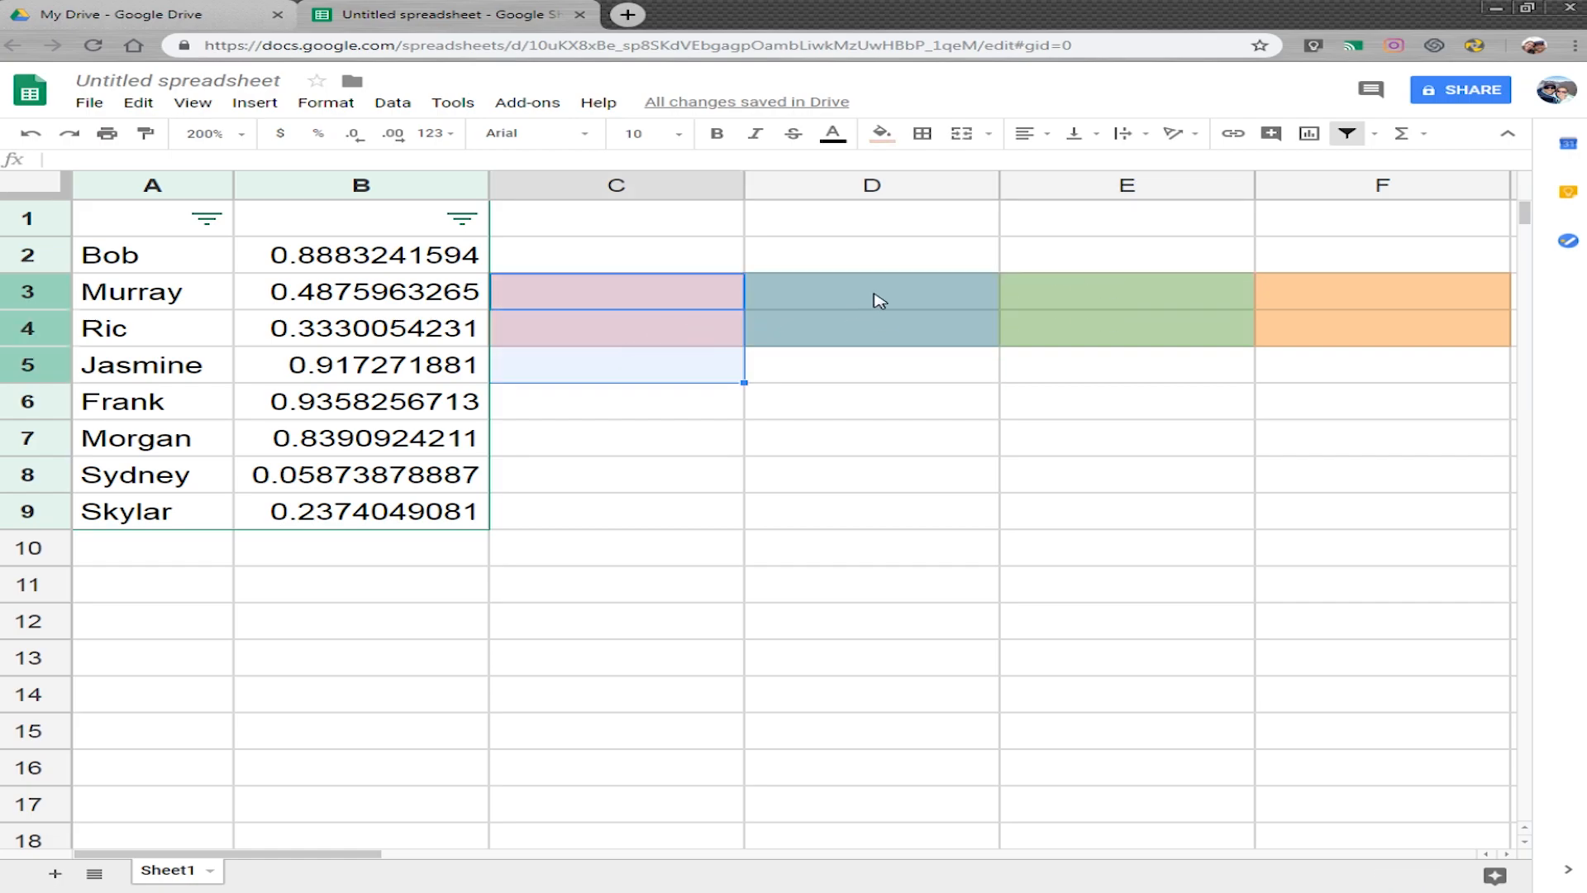
left_click_drag(878, 299, 888, 360)
left_click_drag(1116, 299, 1141, 335)
left_click_drag(1339, 299, 1331, 335)
Link the pink group to the first two names with =a2 in C3 and =a3 in C4
left_click(639, 289)
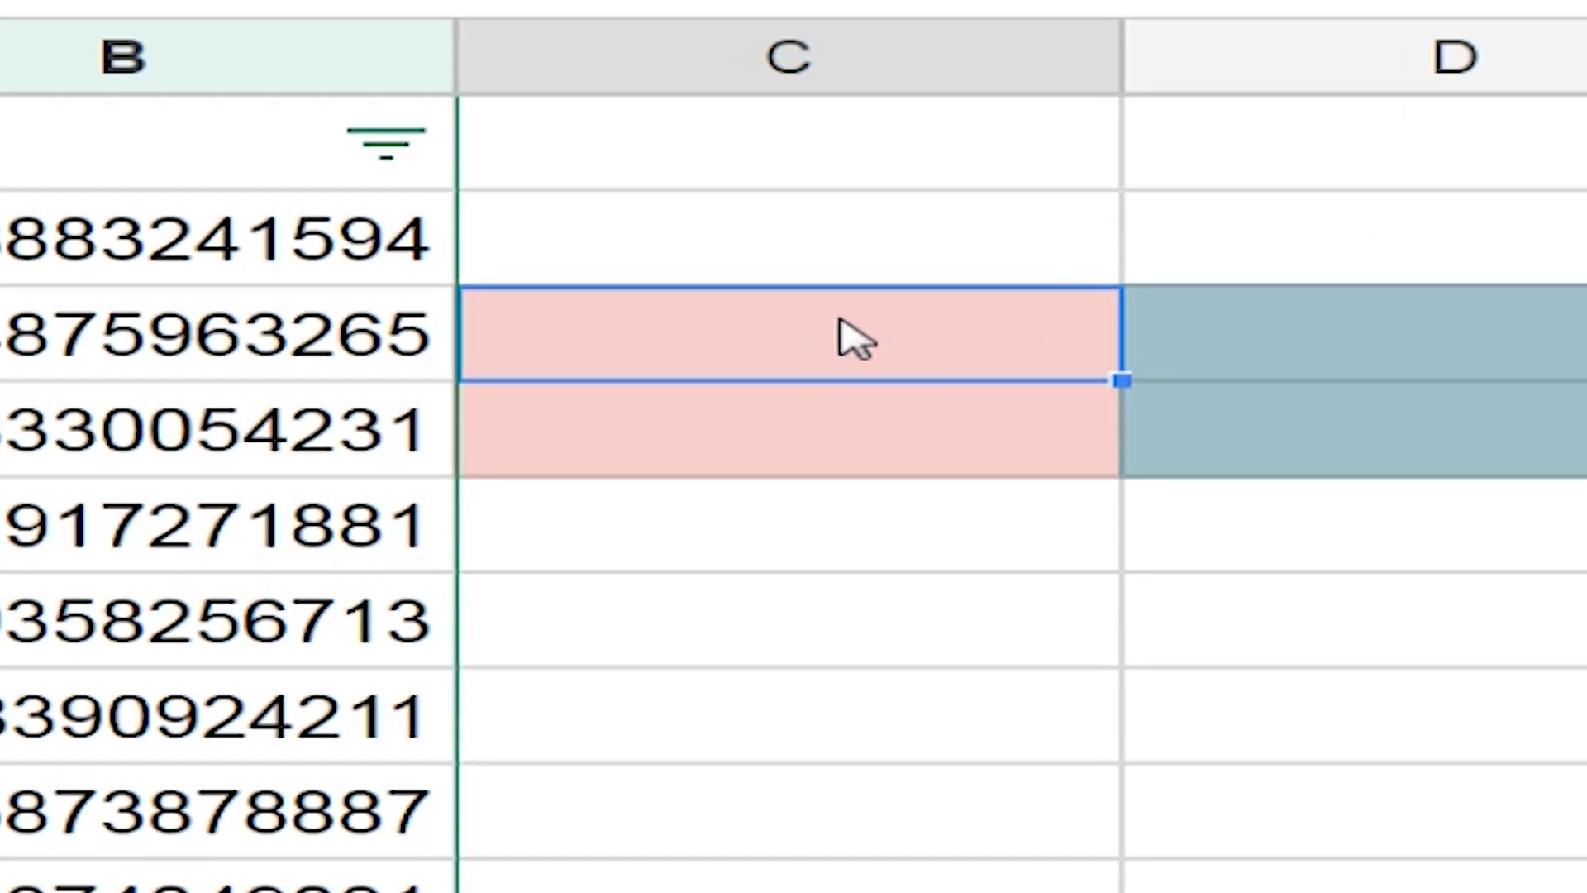
type("=")
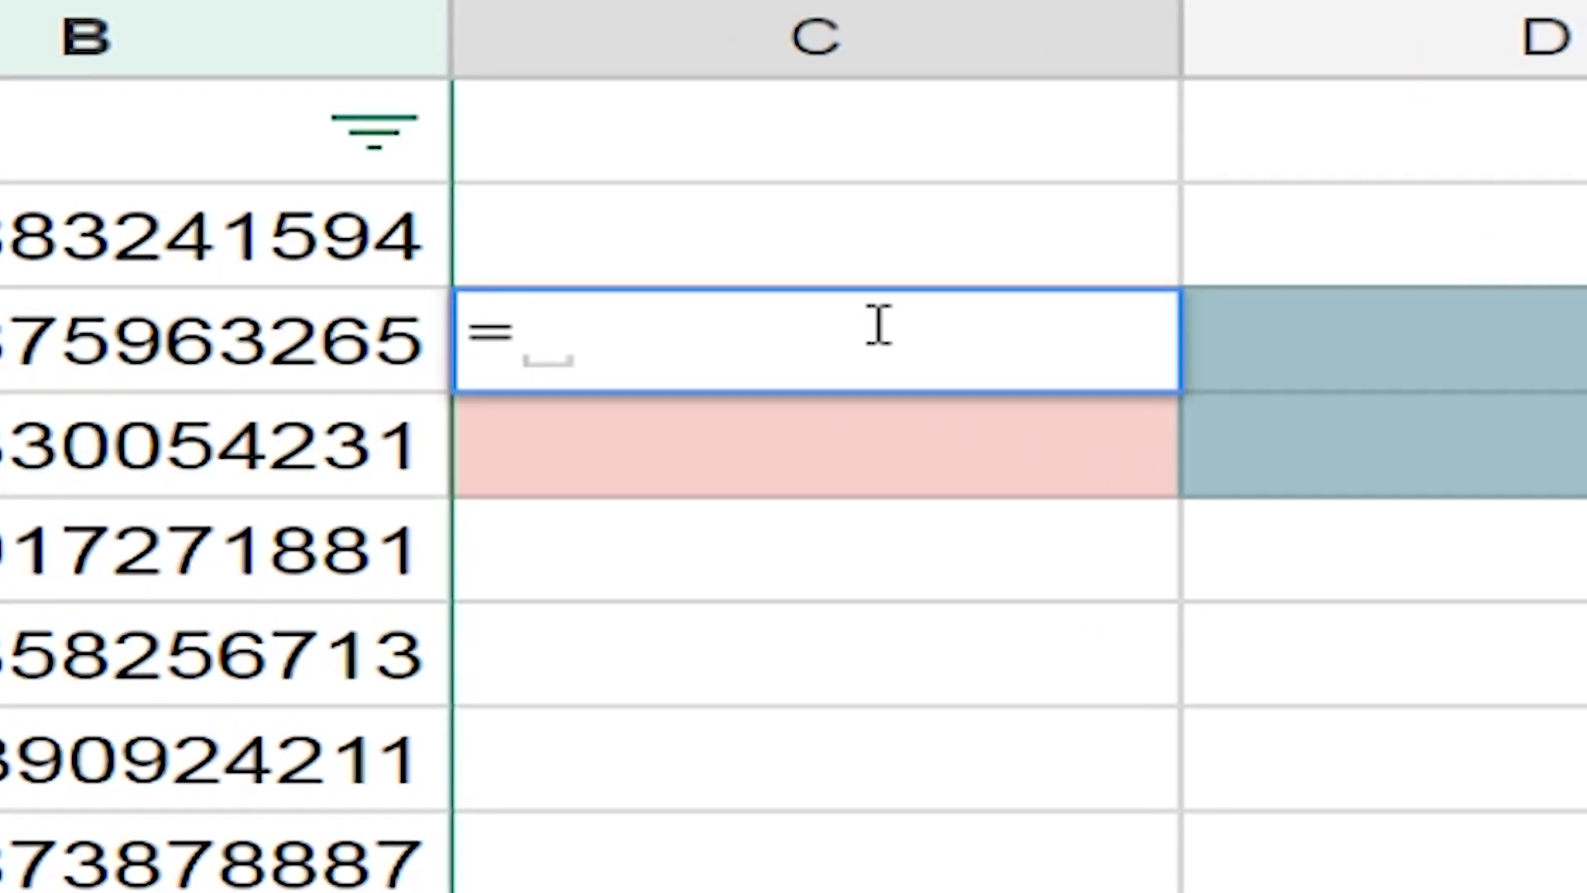
type("a2")
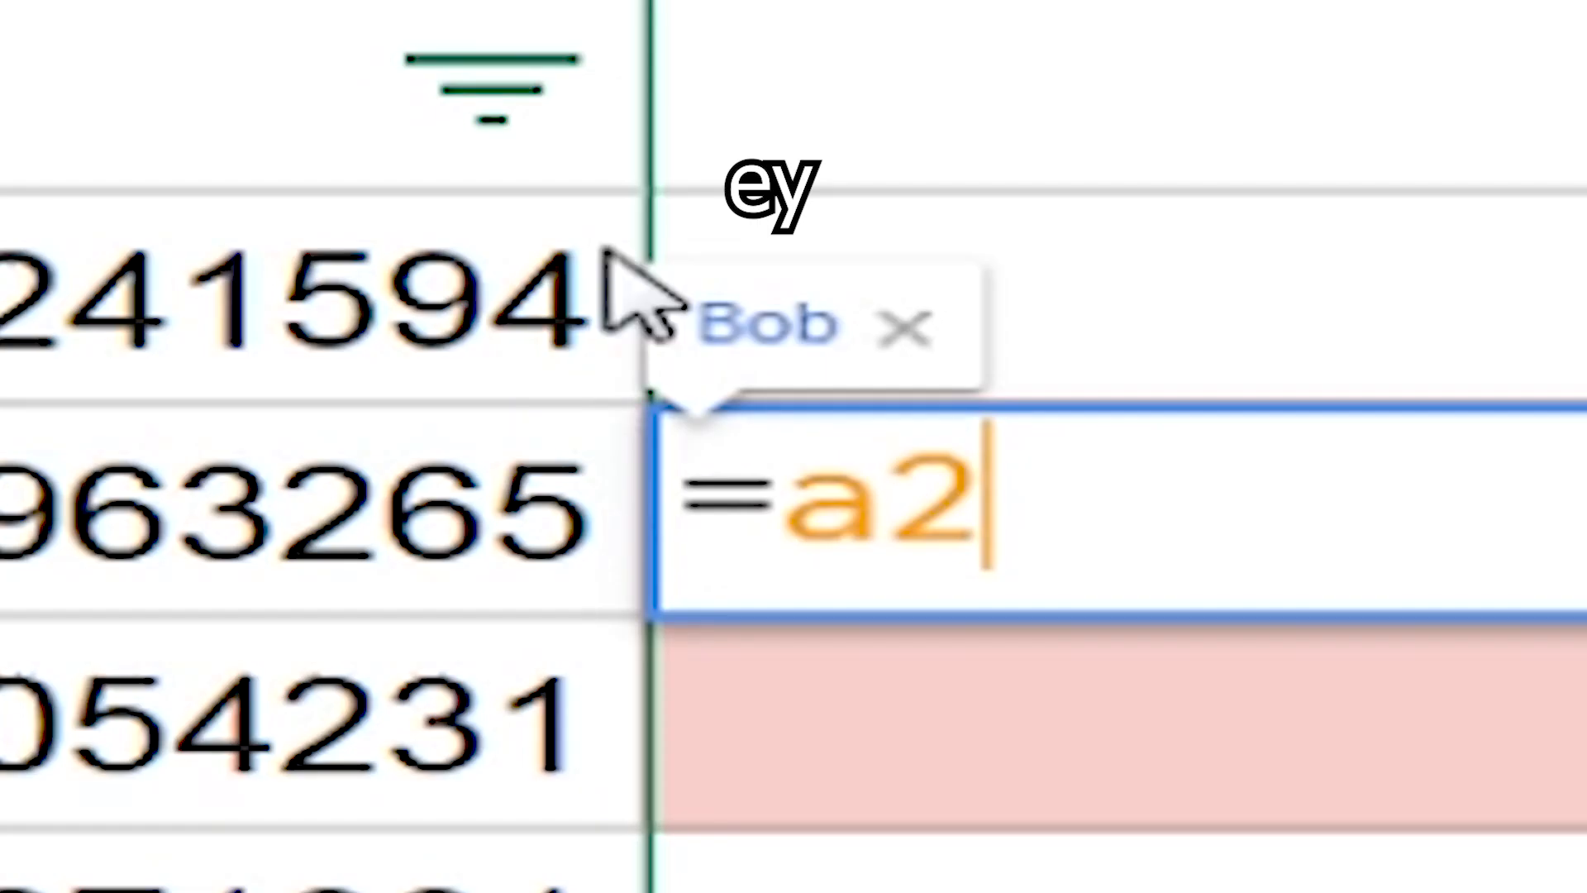
key("Return")
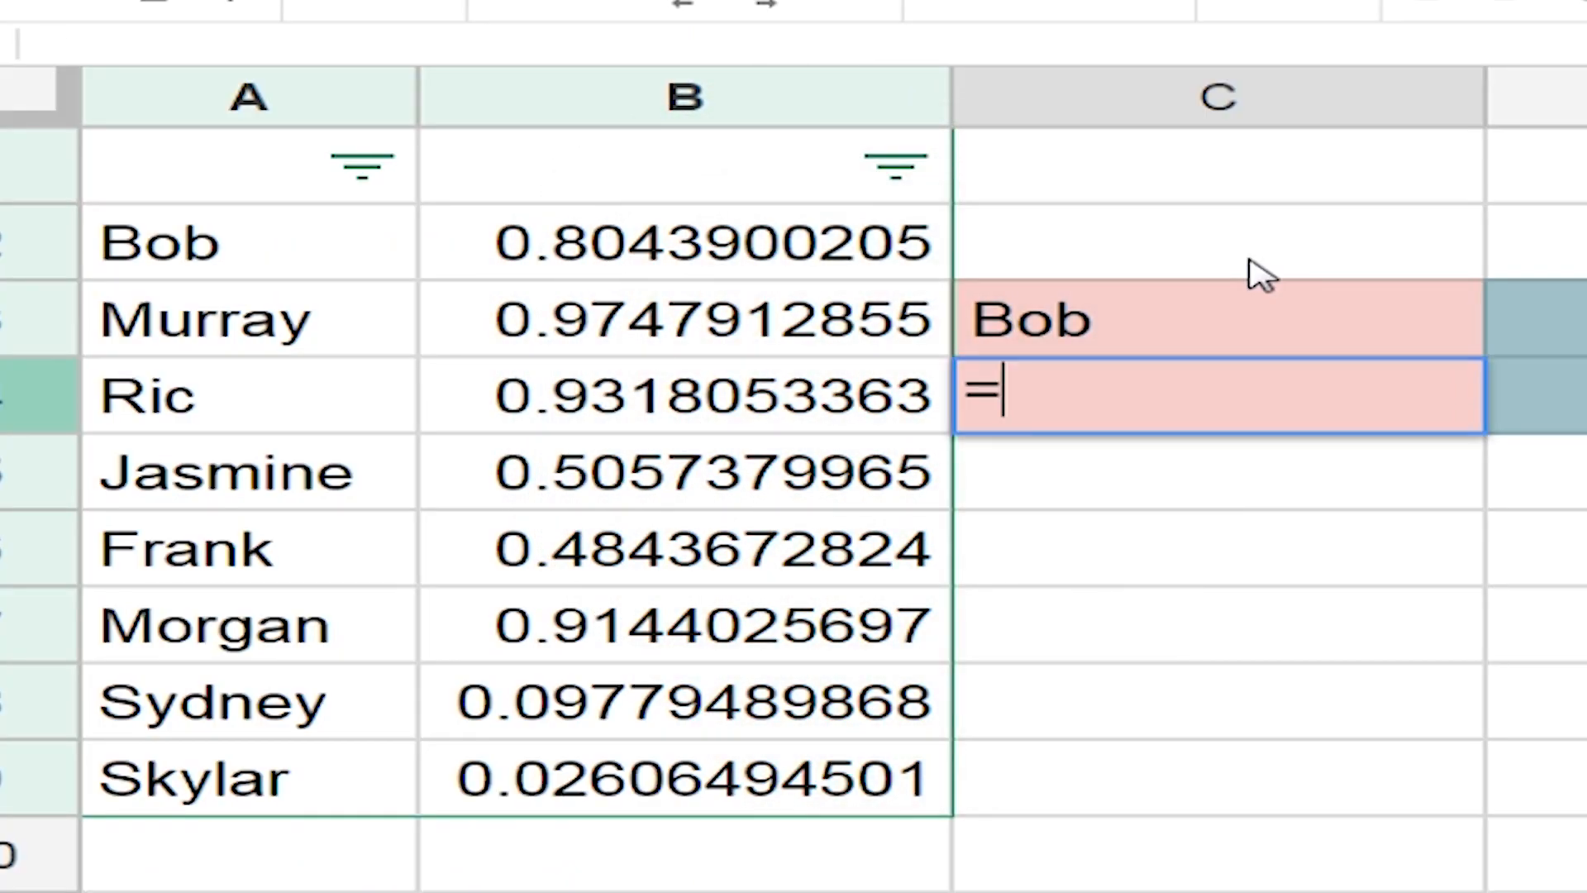
type("=a3")
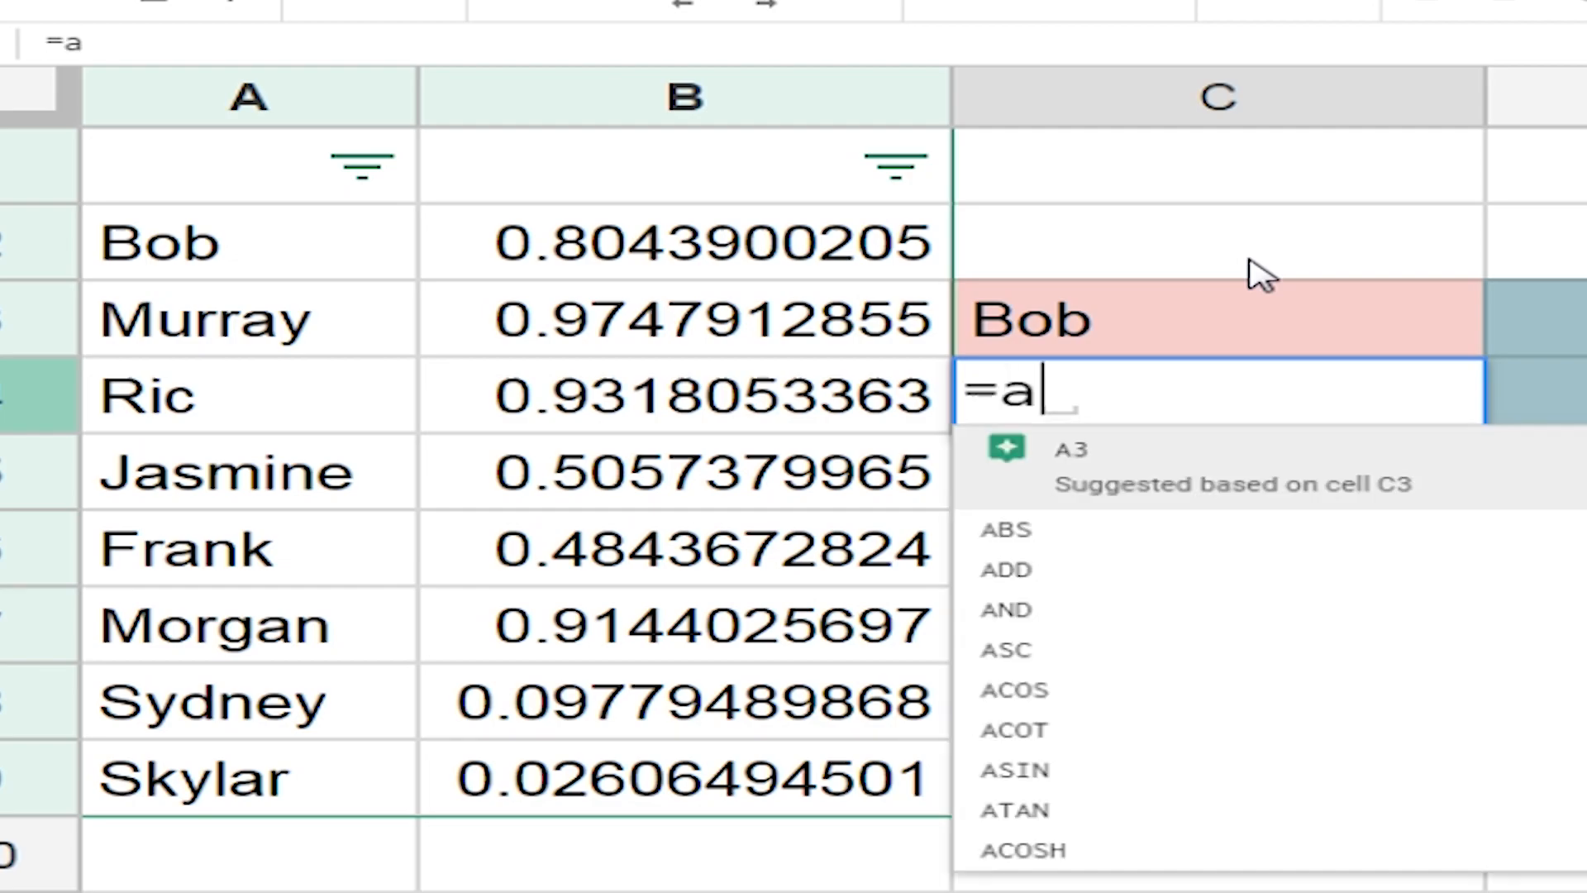
key("Return")
Fill the blue group with =a4 in D3 and =a5 in D4
key("Right")
key("Up")
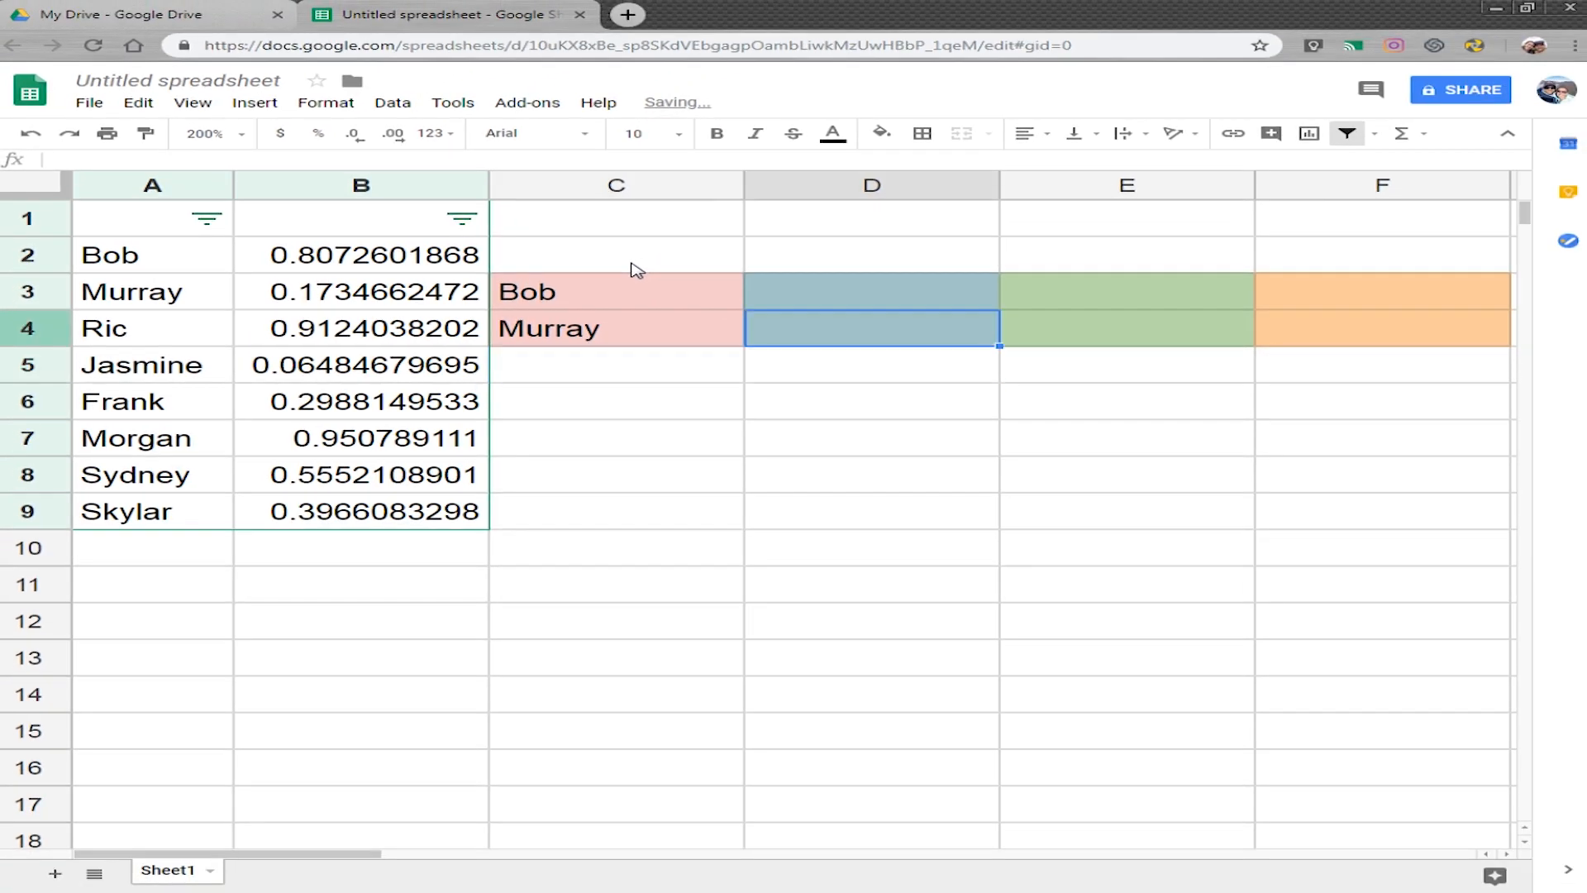
key("Up")
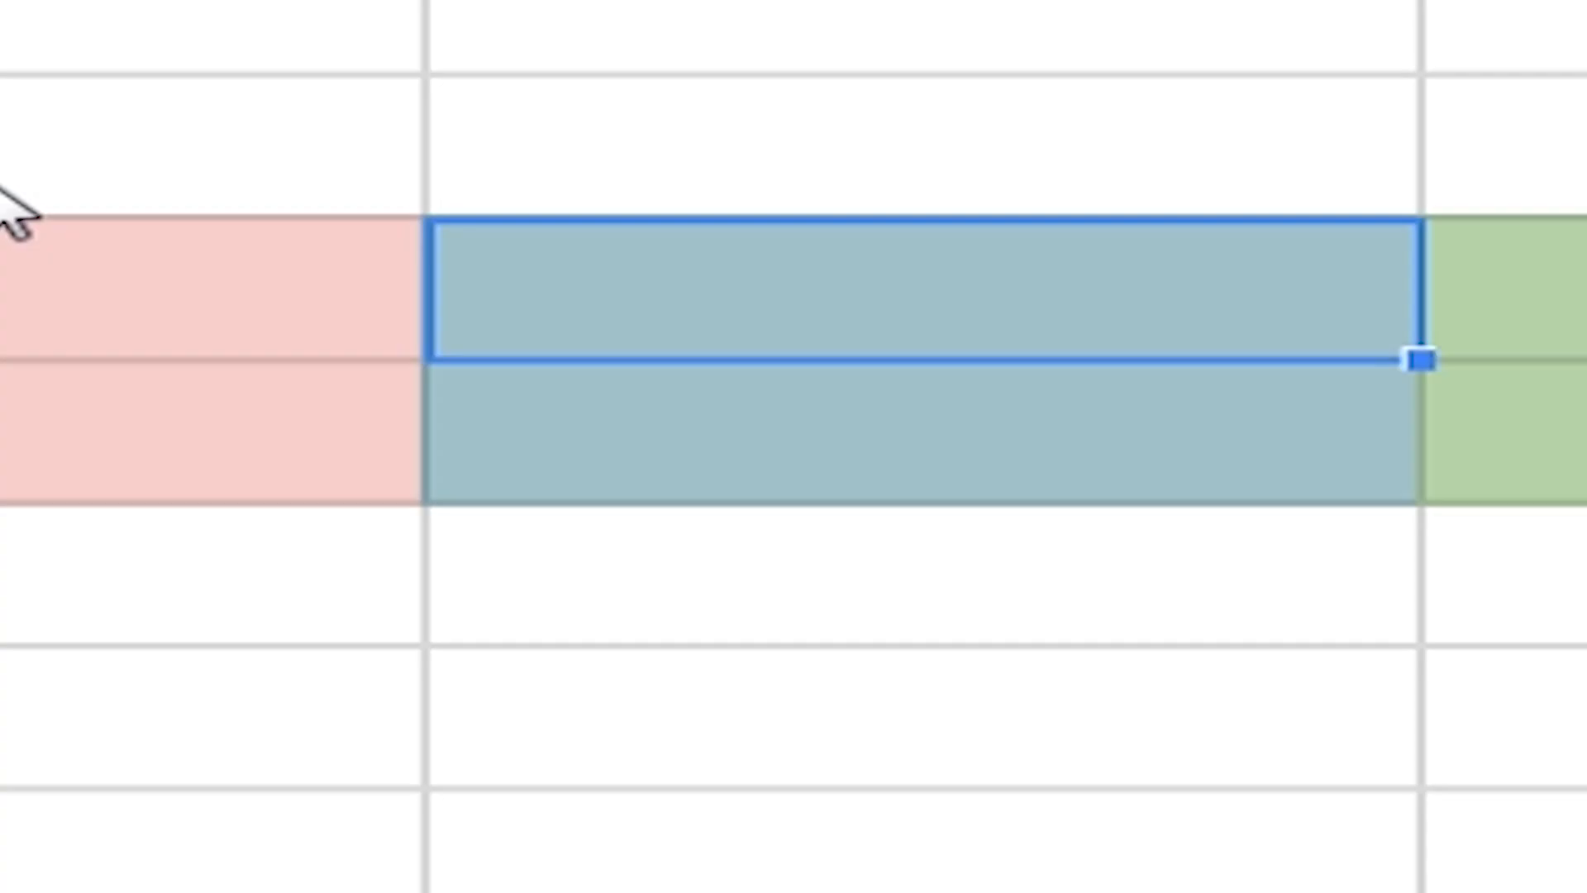
type("=a")
key("BackSpace")
key("BackSpace")
type("=a4")
key("Return")
type("=a5")
key("Tab")
Fill the green group with =a6 in E3 and =a7 in E4
key("Up")
type("=a6")
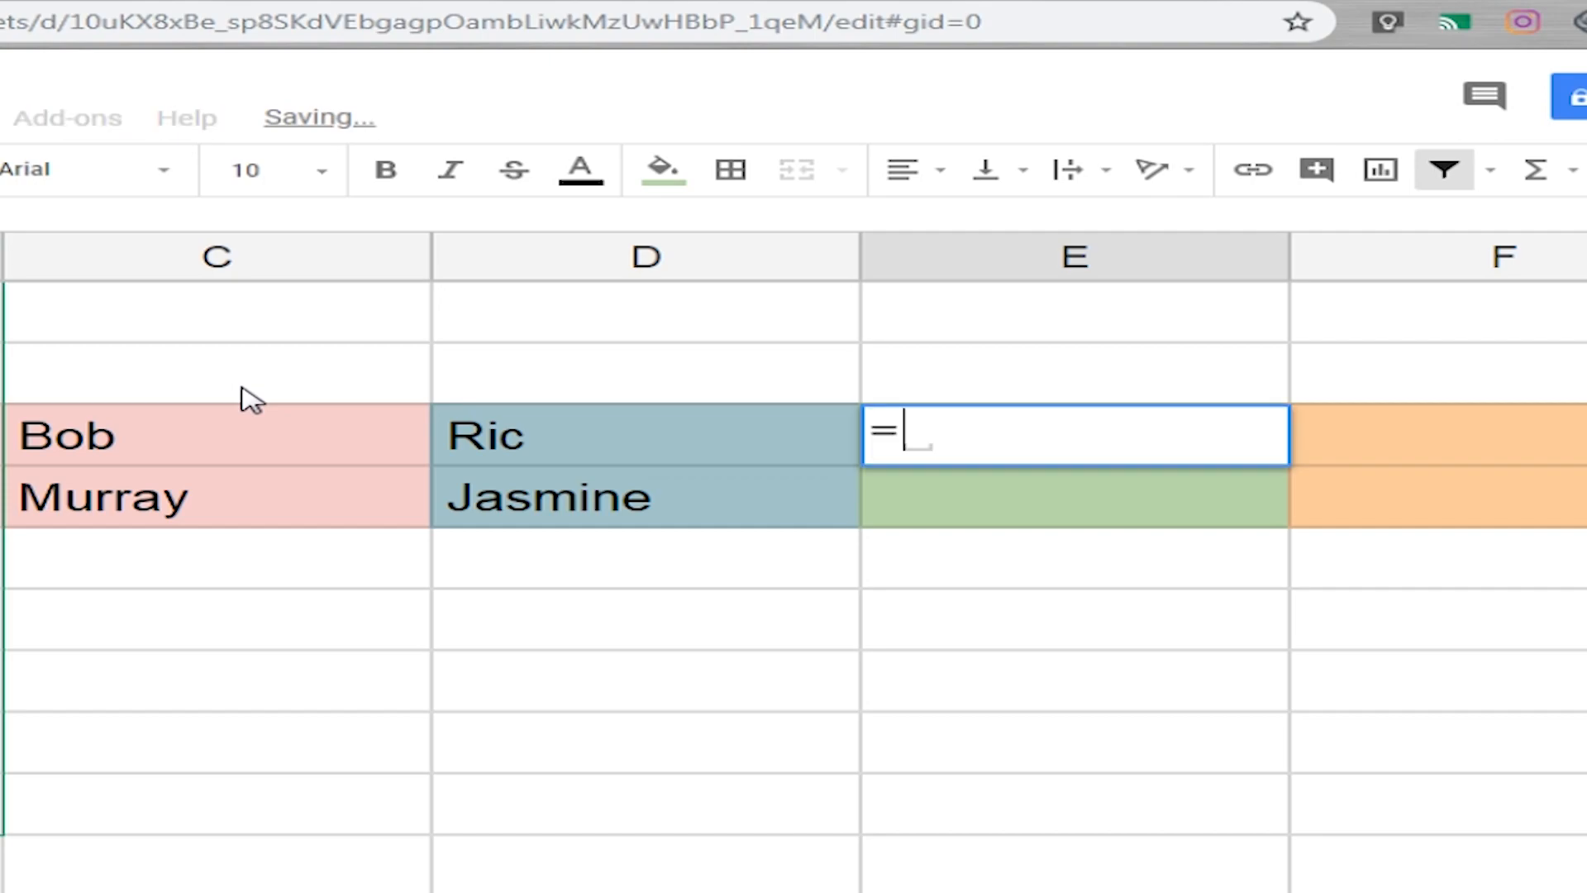
key("Return")
type("=a7")
key("Tab")
Fill the orange group with =a8 in F3 and =a9 in F4, and review the groups in C3:F4
key("Up")
type("=a8")
key("Return")
type("=a9")
key("Return")
left_click_drag(154, 438, 630, 500)
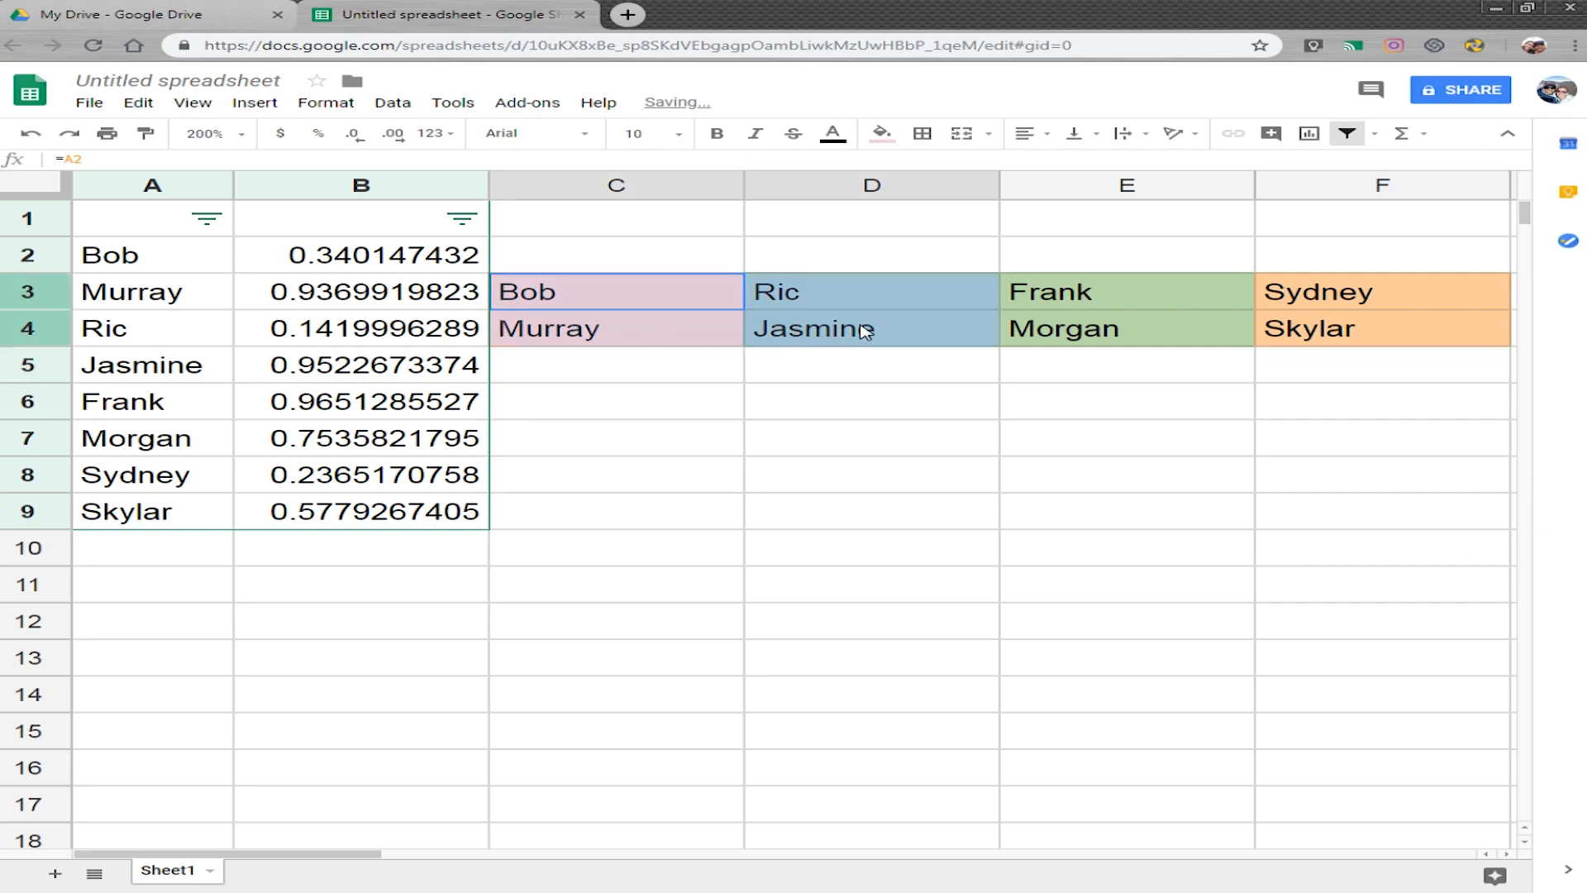
left_click_drag(864, 331, 1381, 343)
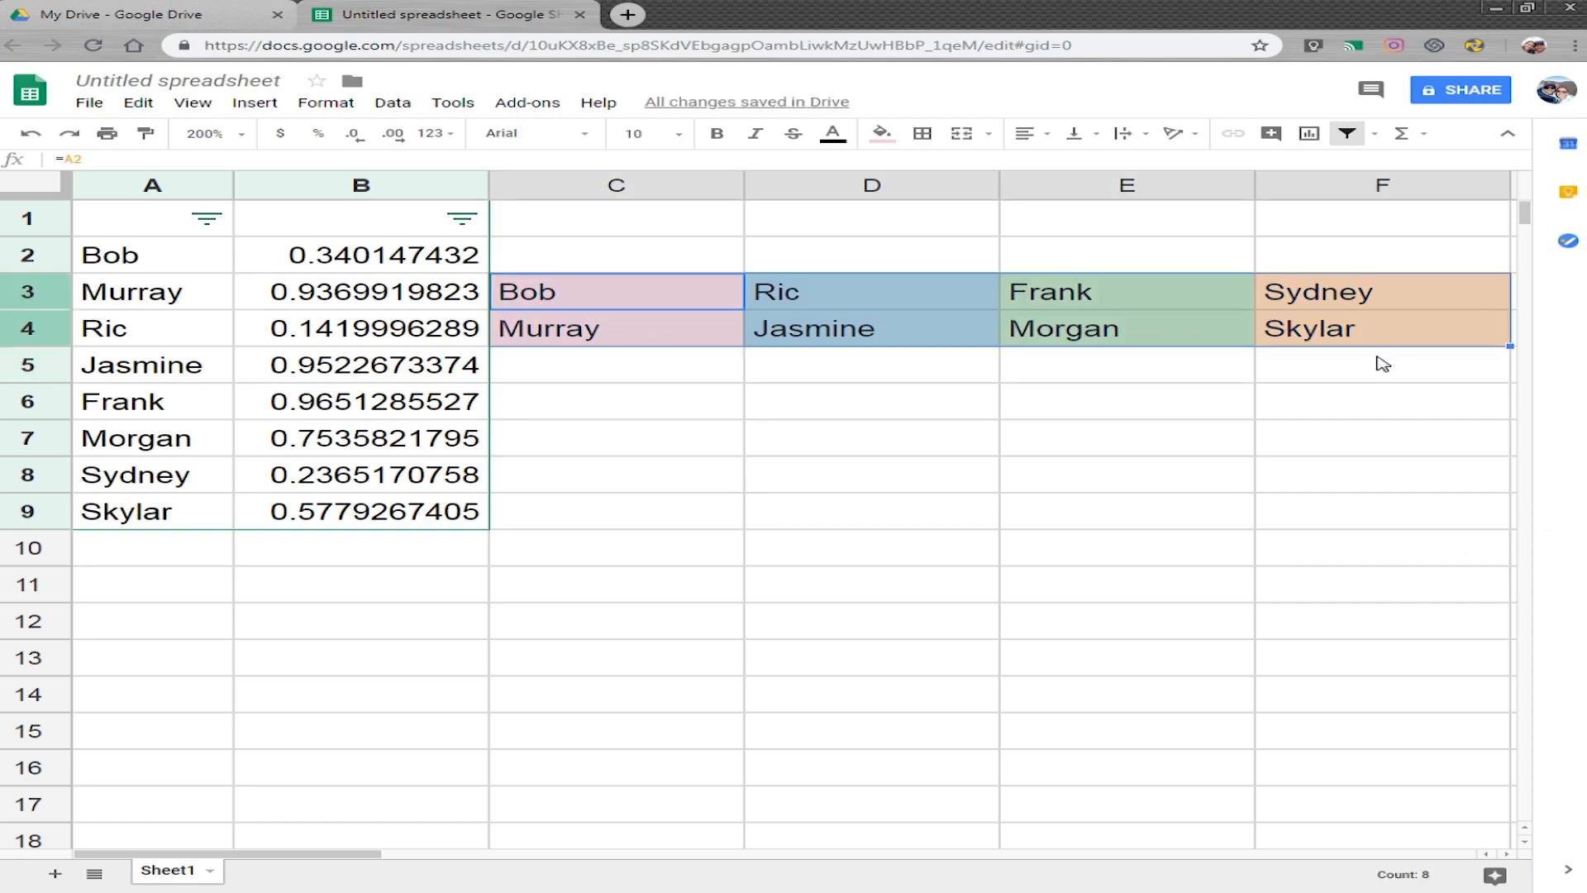
left_click(1364, 368)
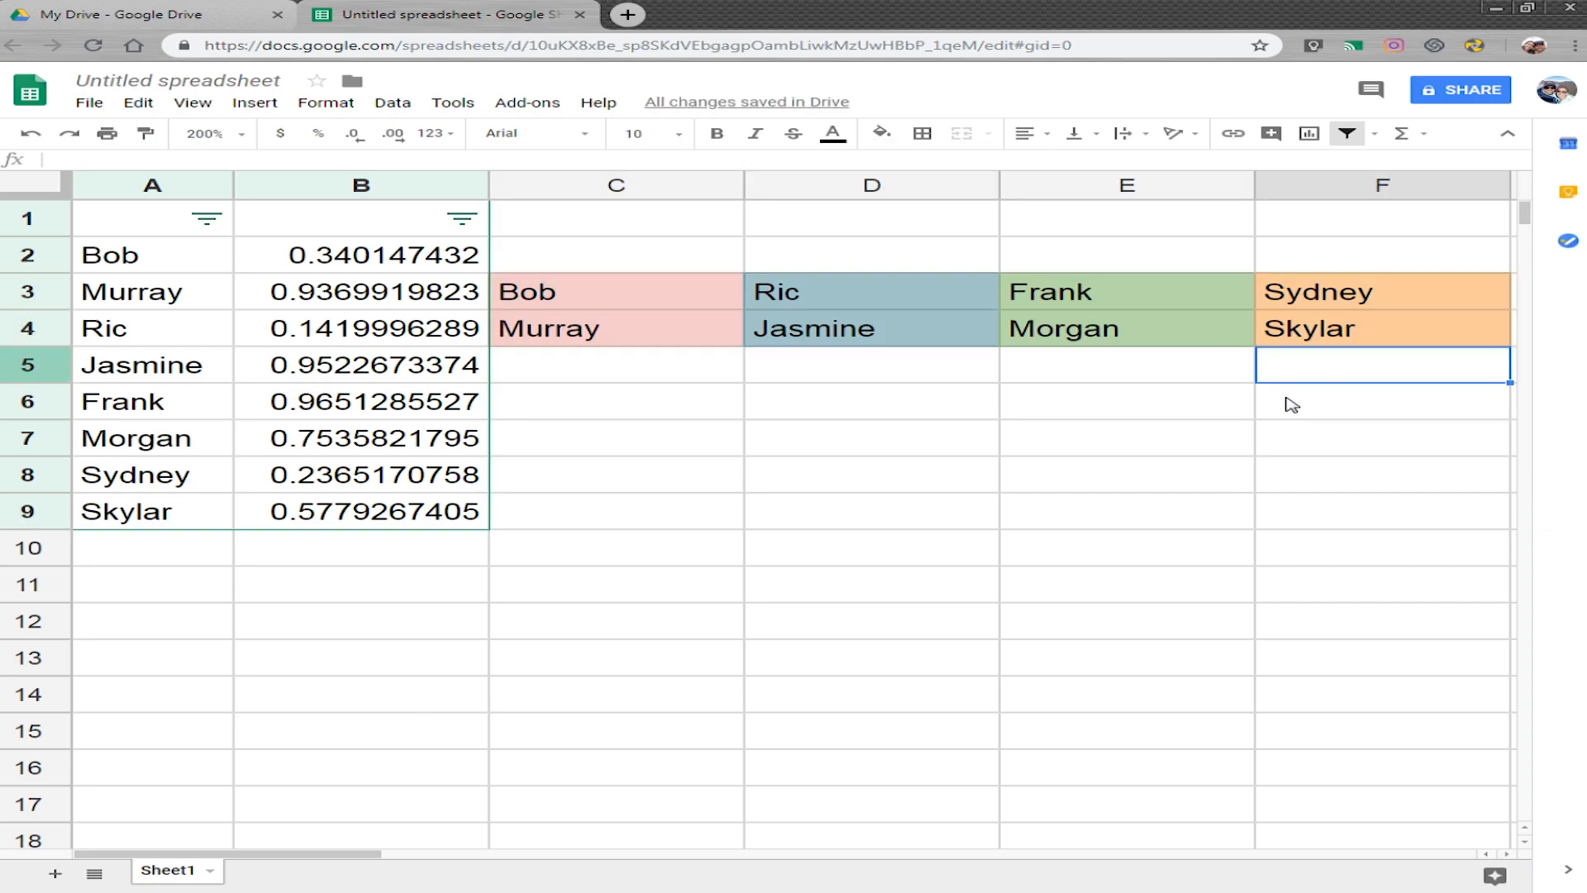
Reshuffle the names by sorting on column B, and check the C3 and C4 links against A2 and A3
left_click(463, 218)
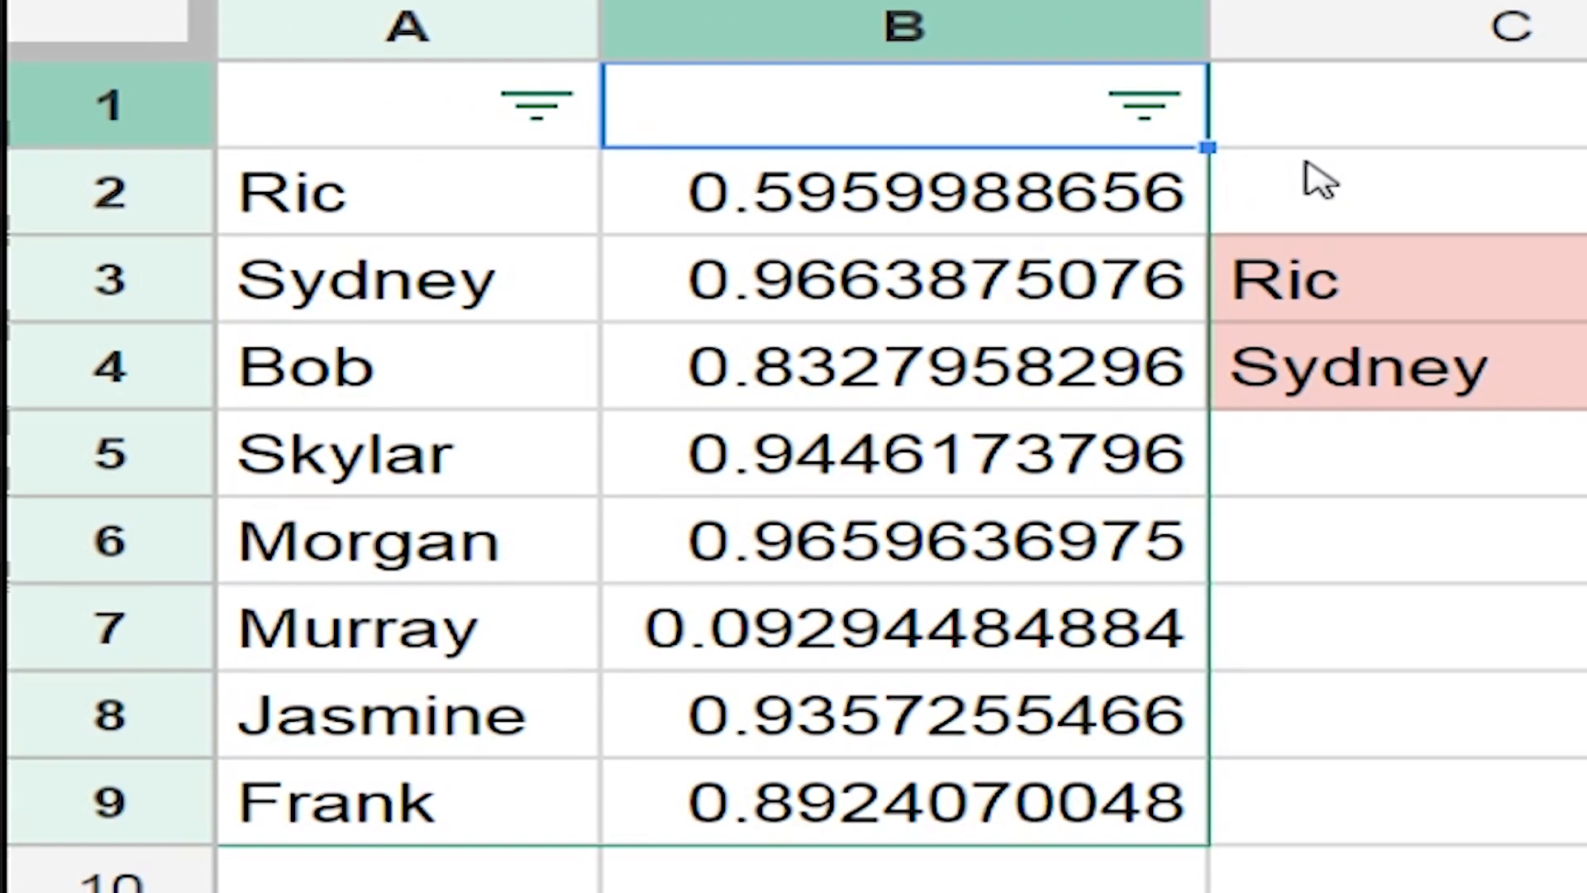
left_click(496, 226)
left_click_drag(496, 227, 529, 248)
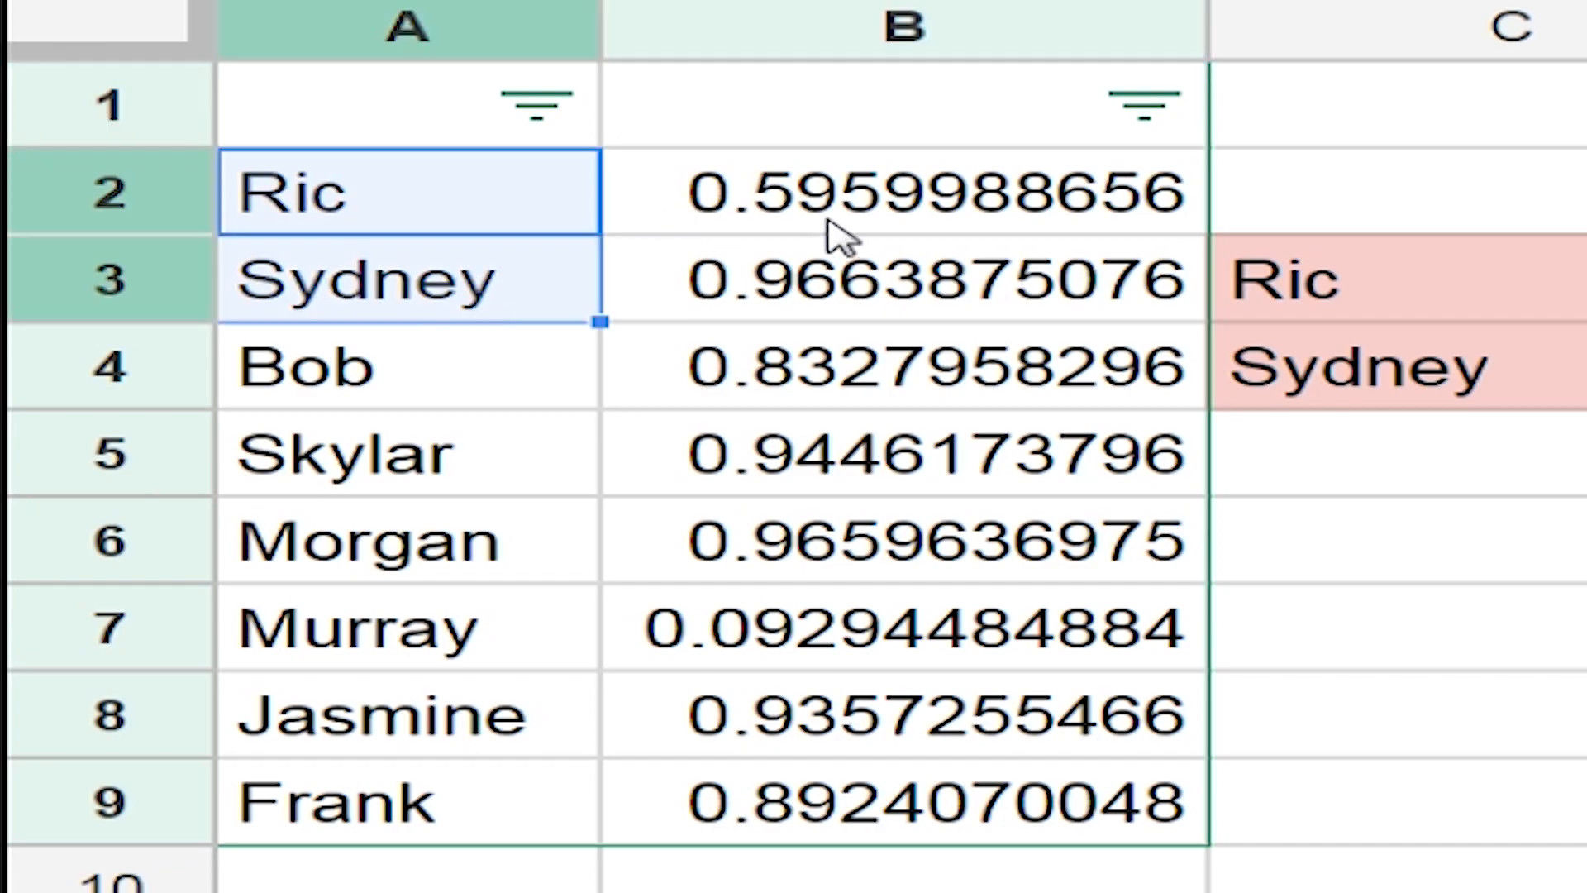
left_click_drag(840, 231, 963, 385)
left_click(1416, 290)
double_click(1407, 275)
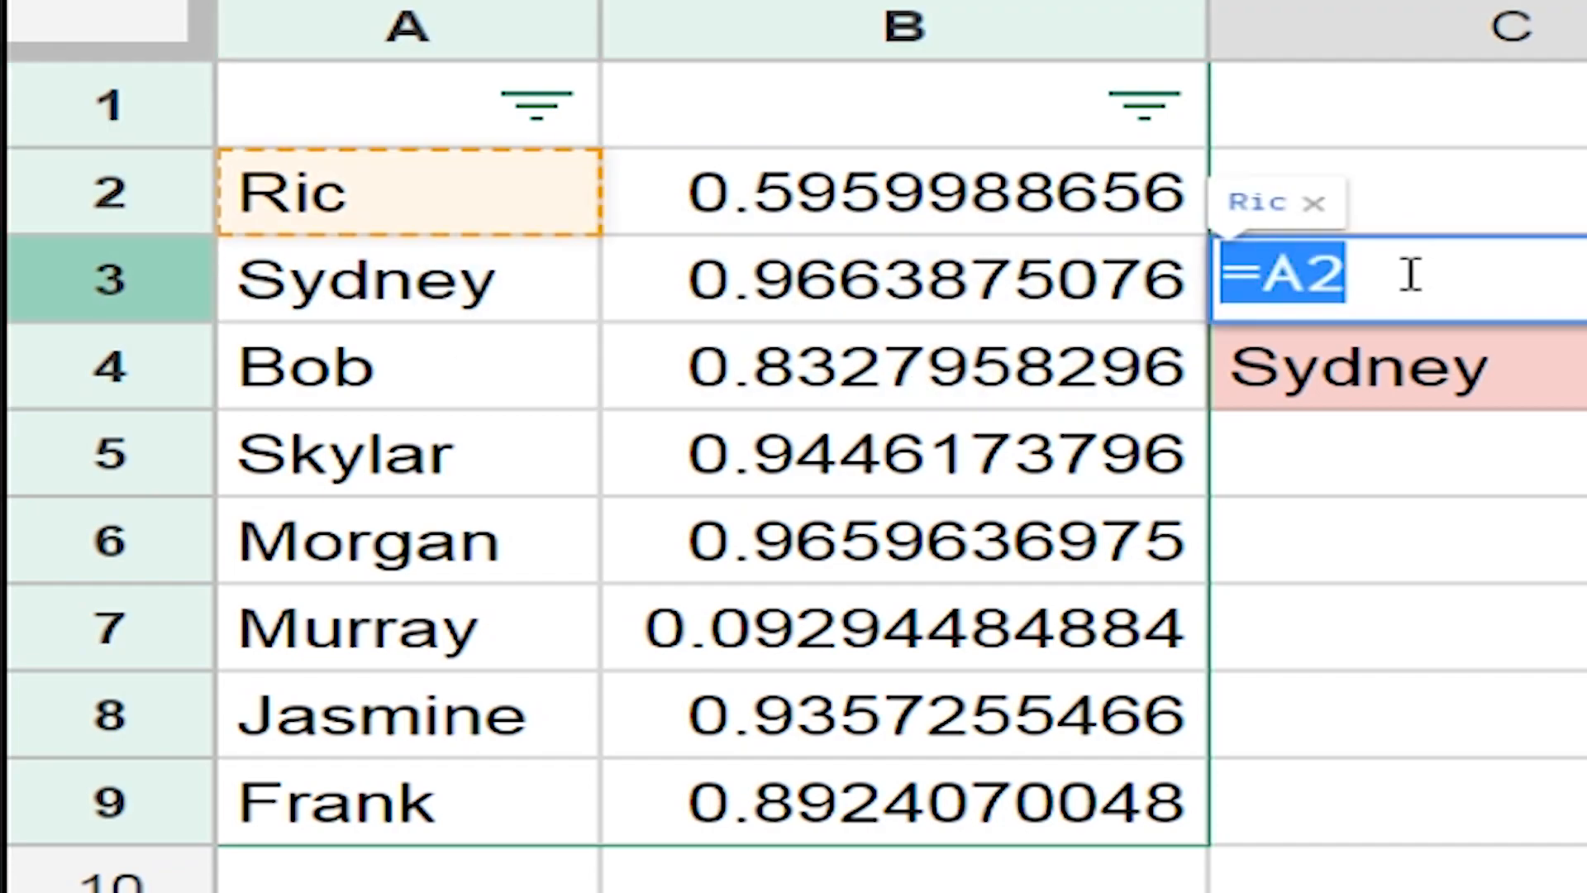
left_click(1399, 382)
left_click(1480, 186)
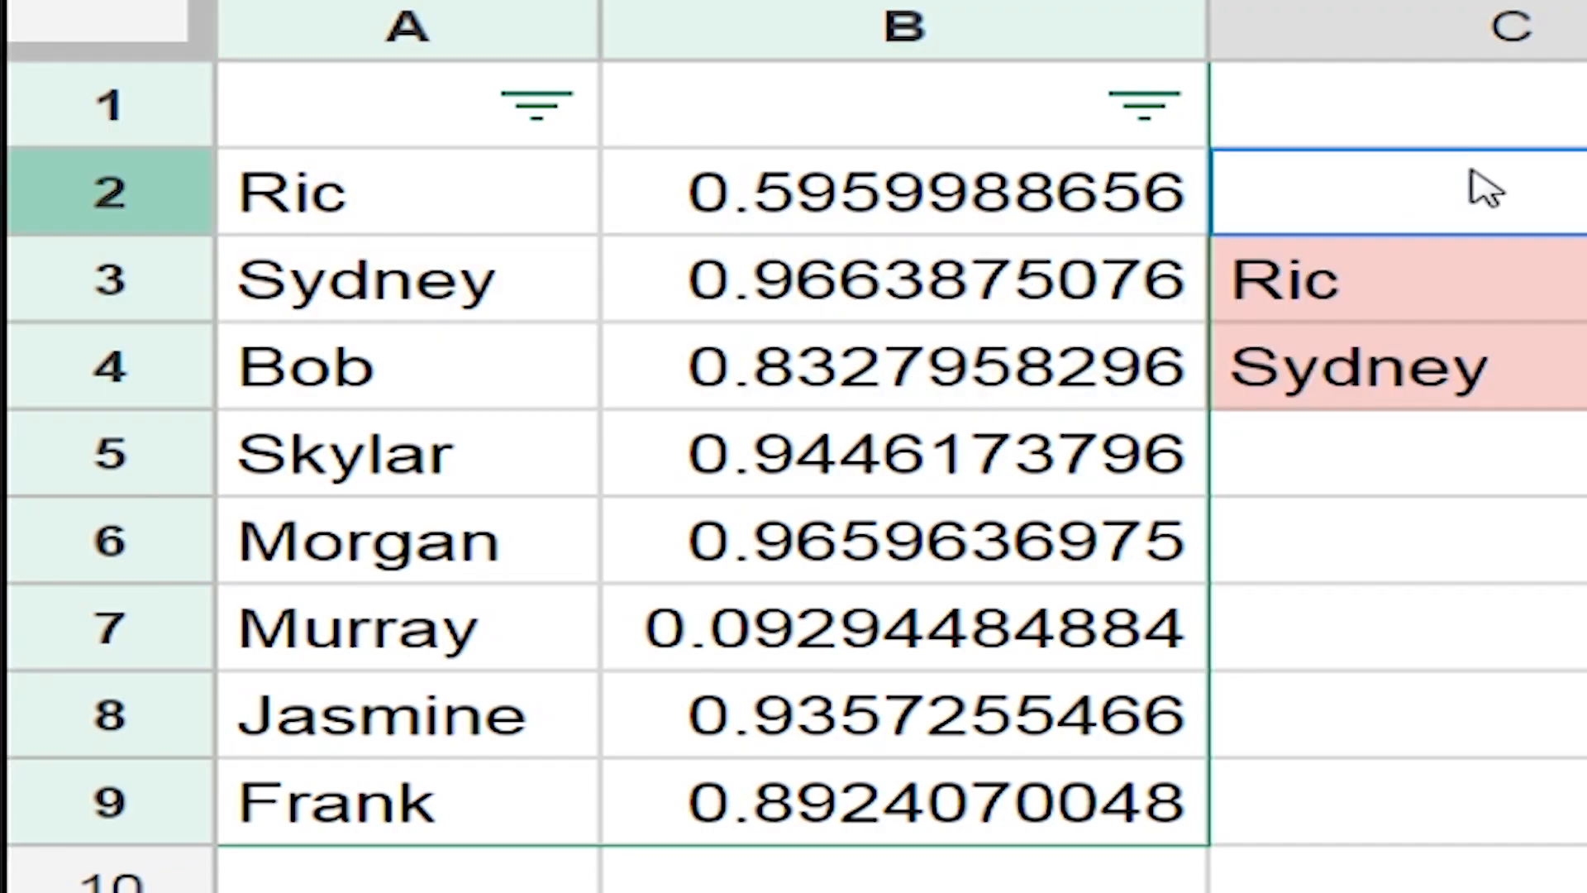
Sort column B from A → Z again and review the regrouped names across row 3
left_click(1143, 107)
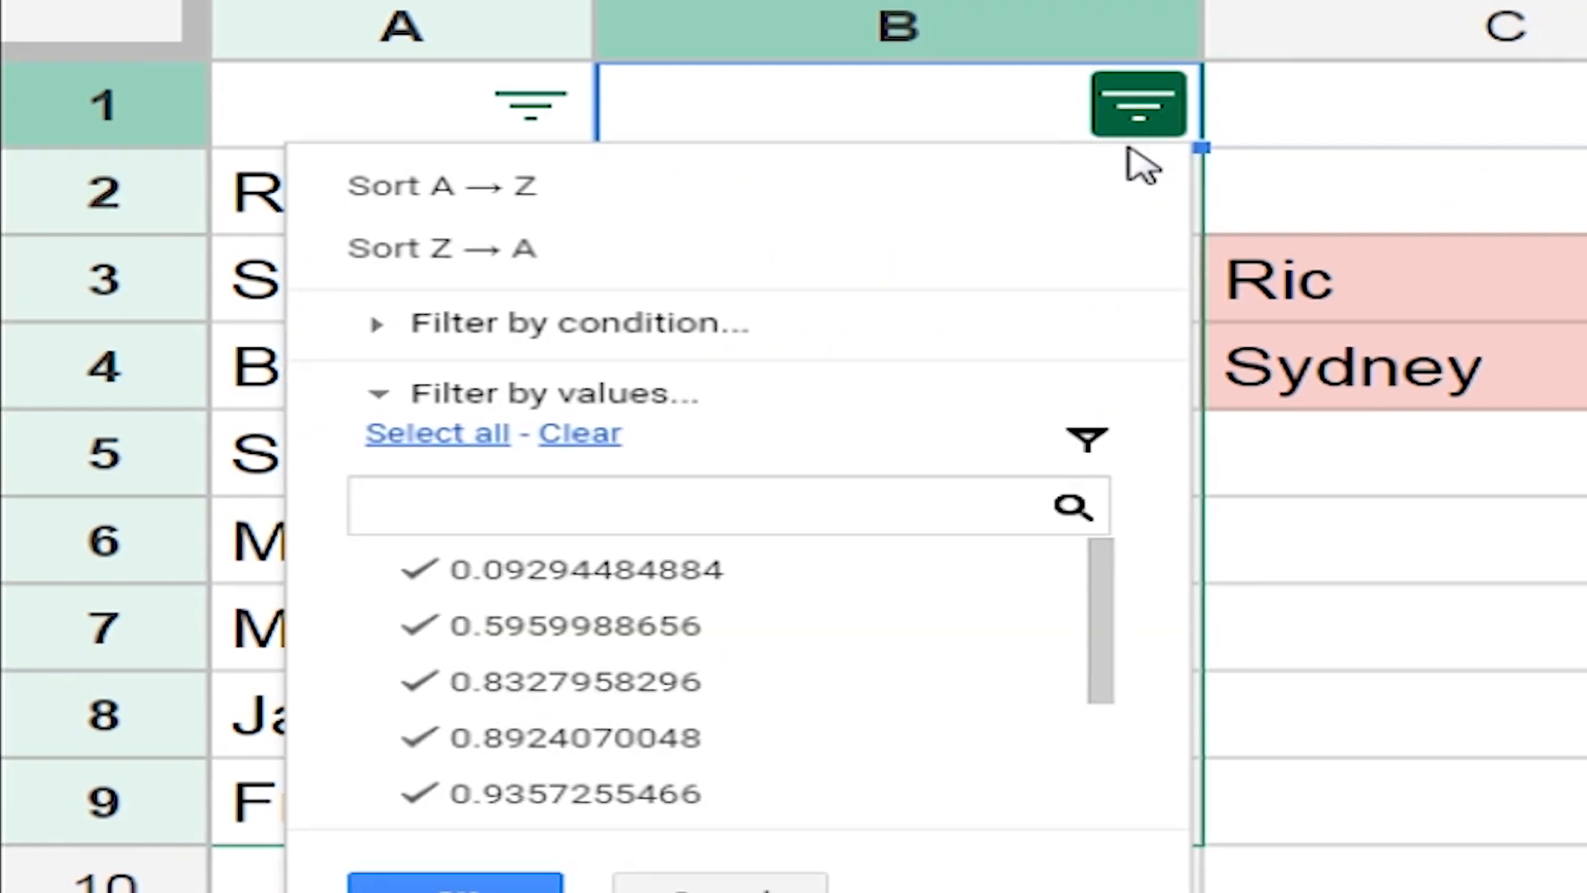
left_click(724, 205)
left_click_drag(1273, 280, 1585, 285)
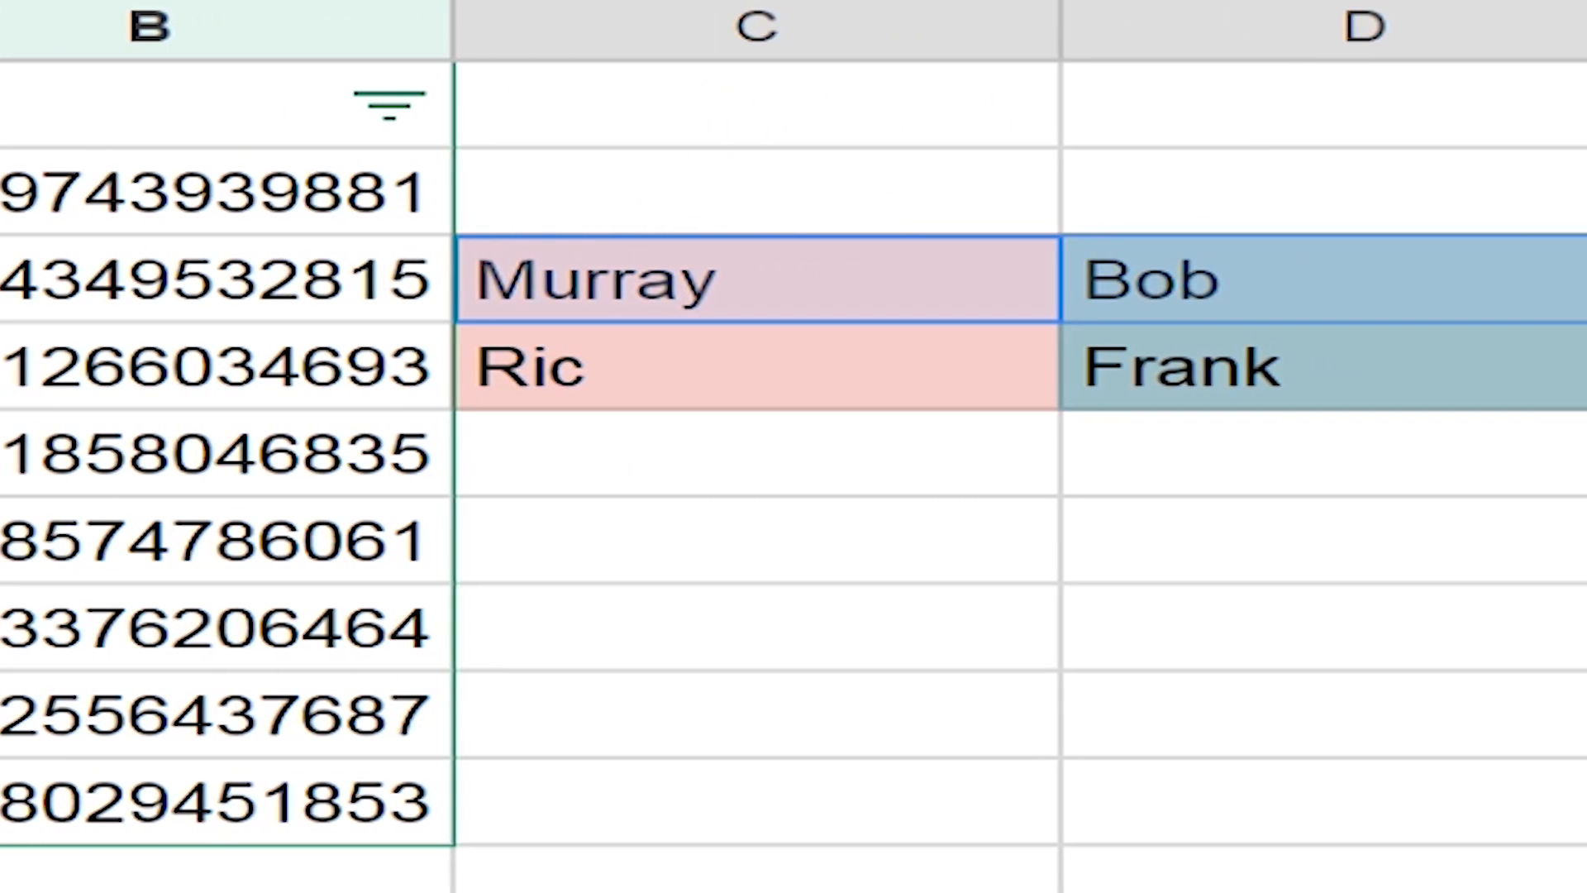
left_click(100, 118)
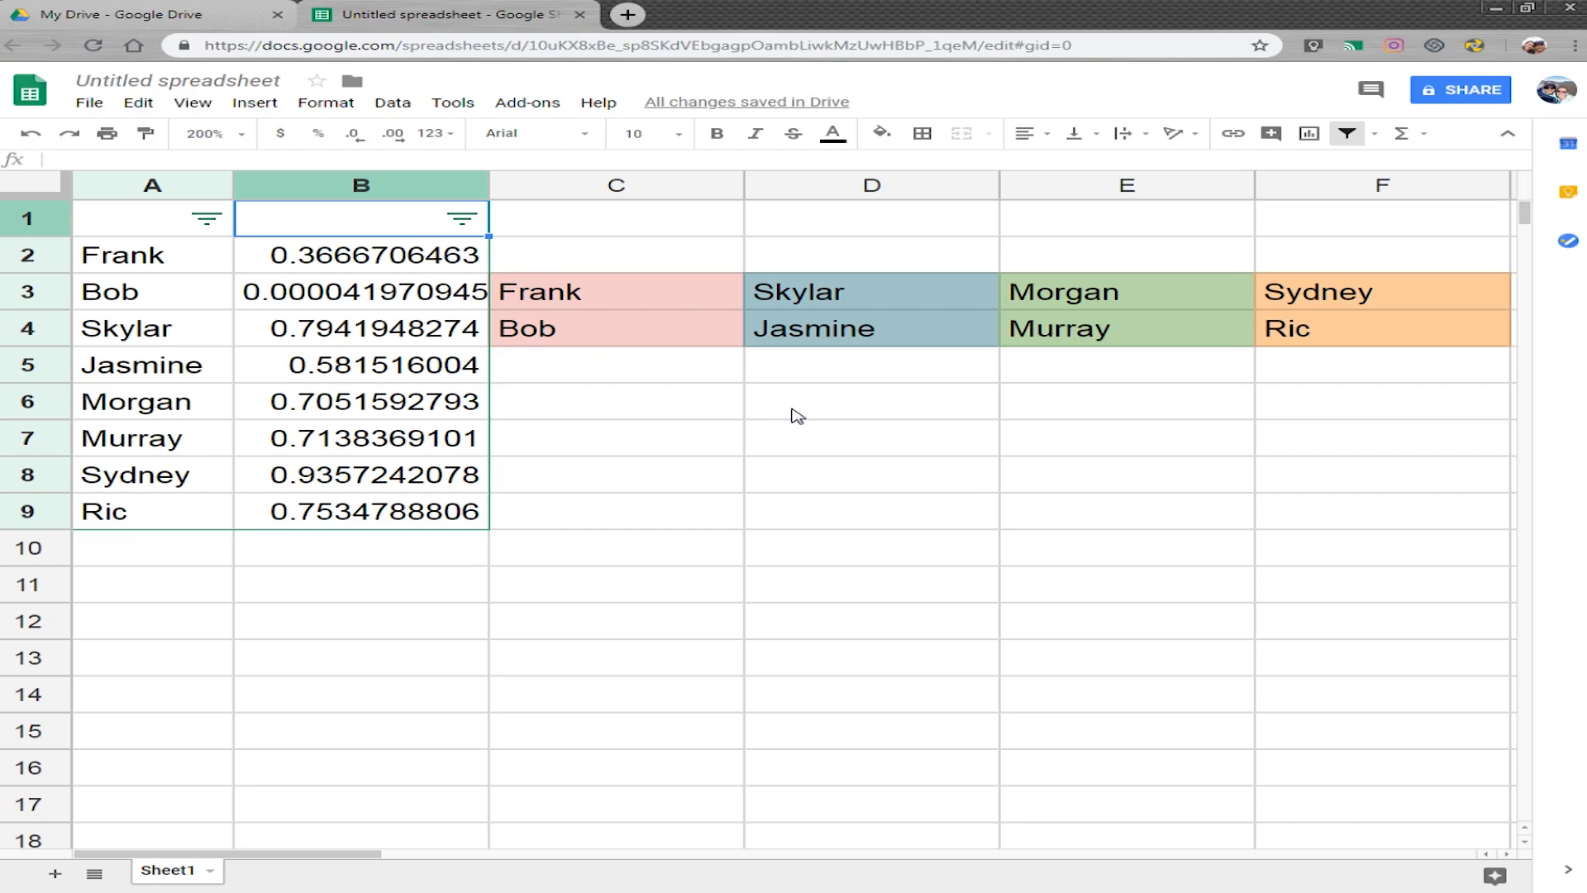
Generate new random groups three more times by repeating the A → Z sort on column B
left_click(463, 219)
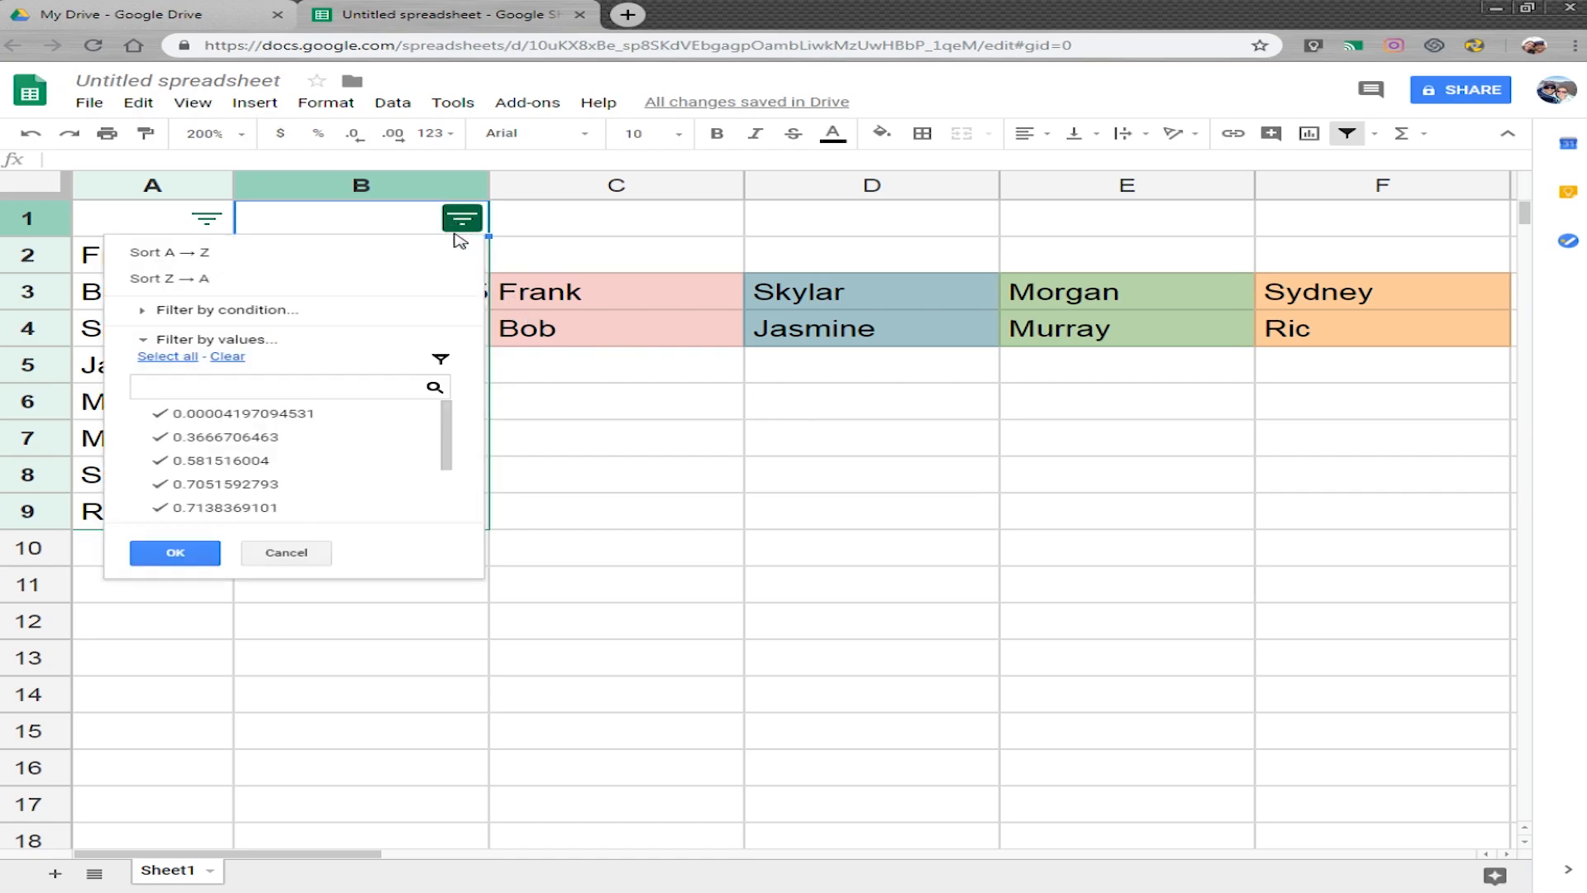
left_click(364, 252)
left_click(462, 219)
left_click(304, 252)
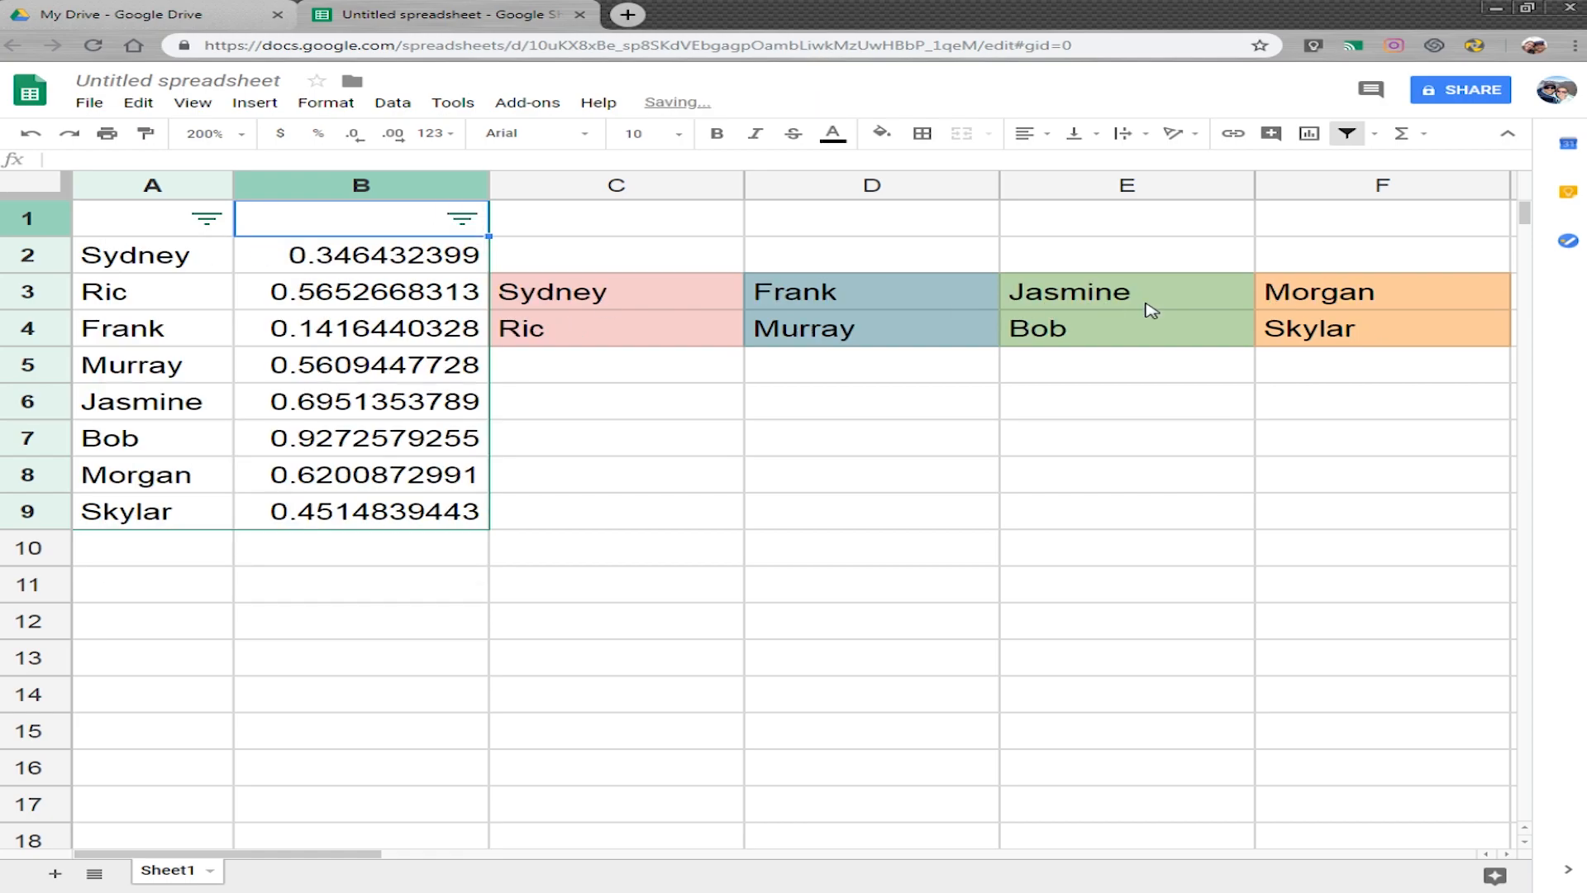
left_click(462, 219)
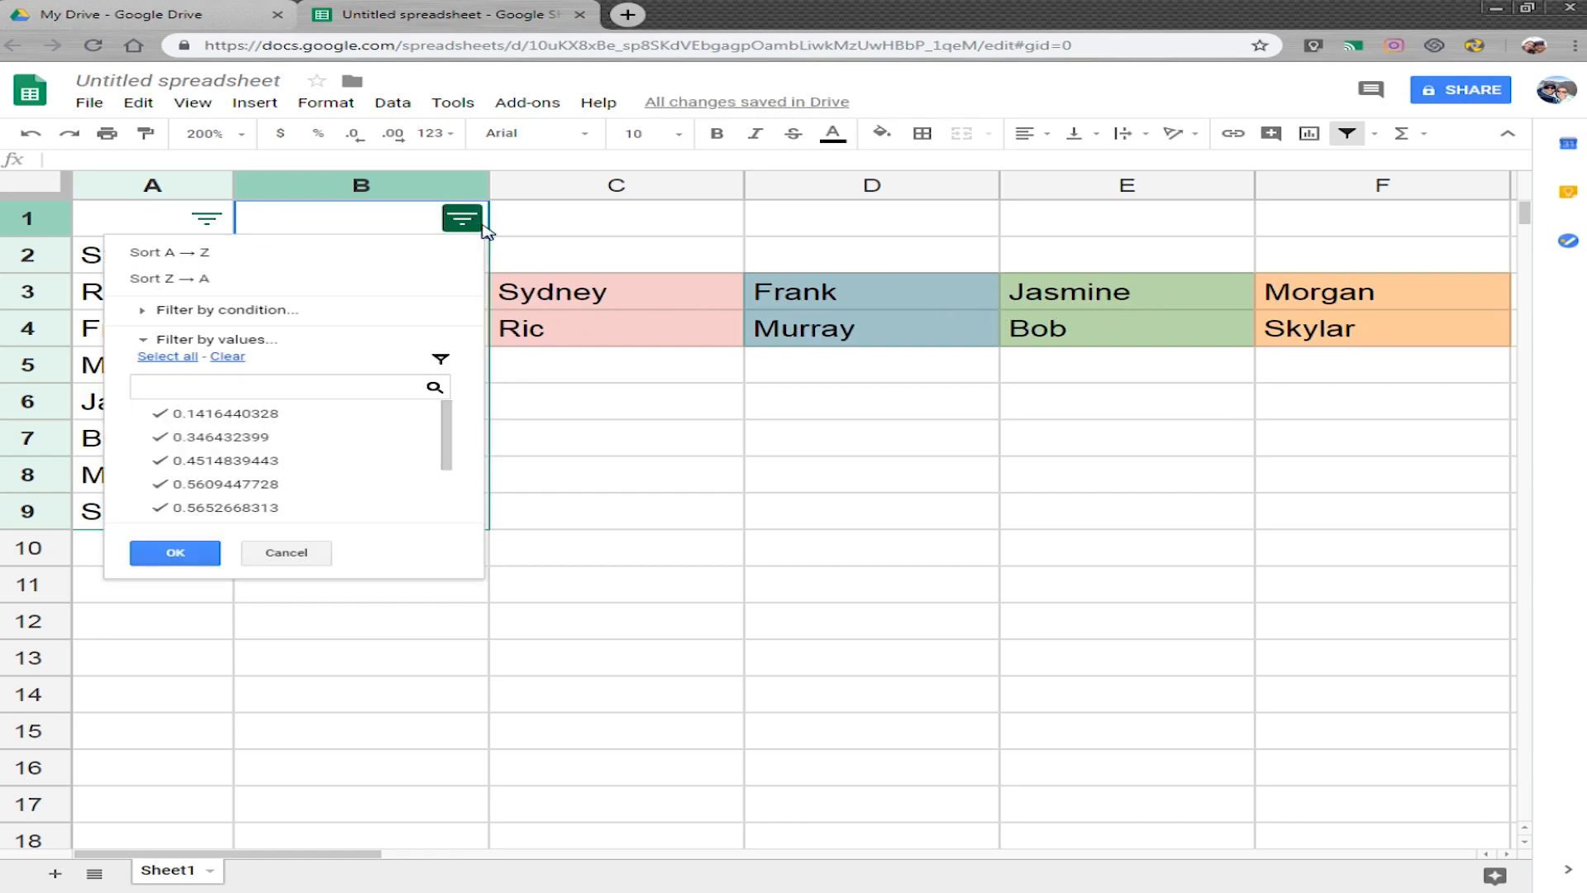
left_click(454, 260)
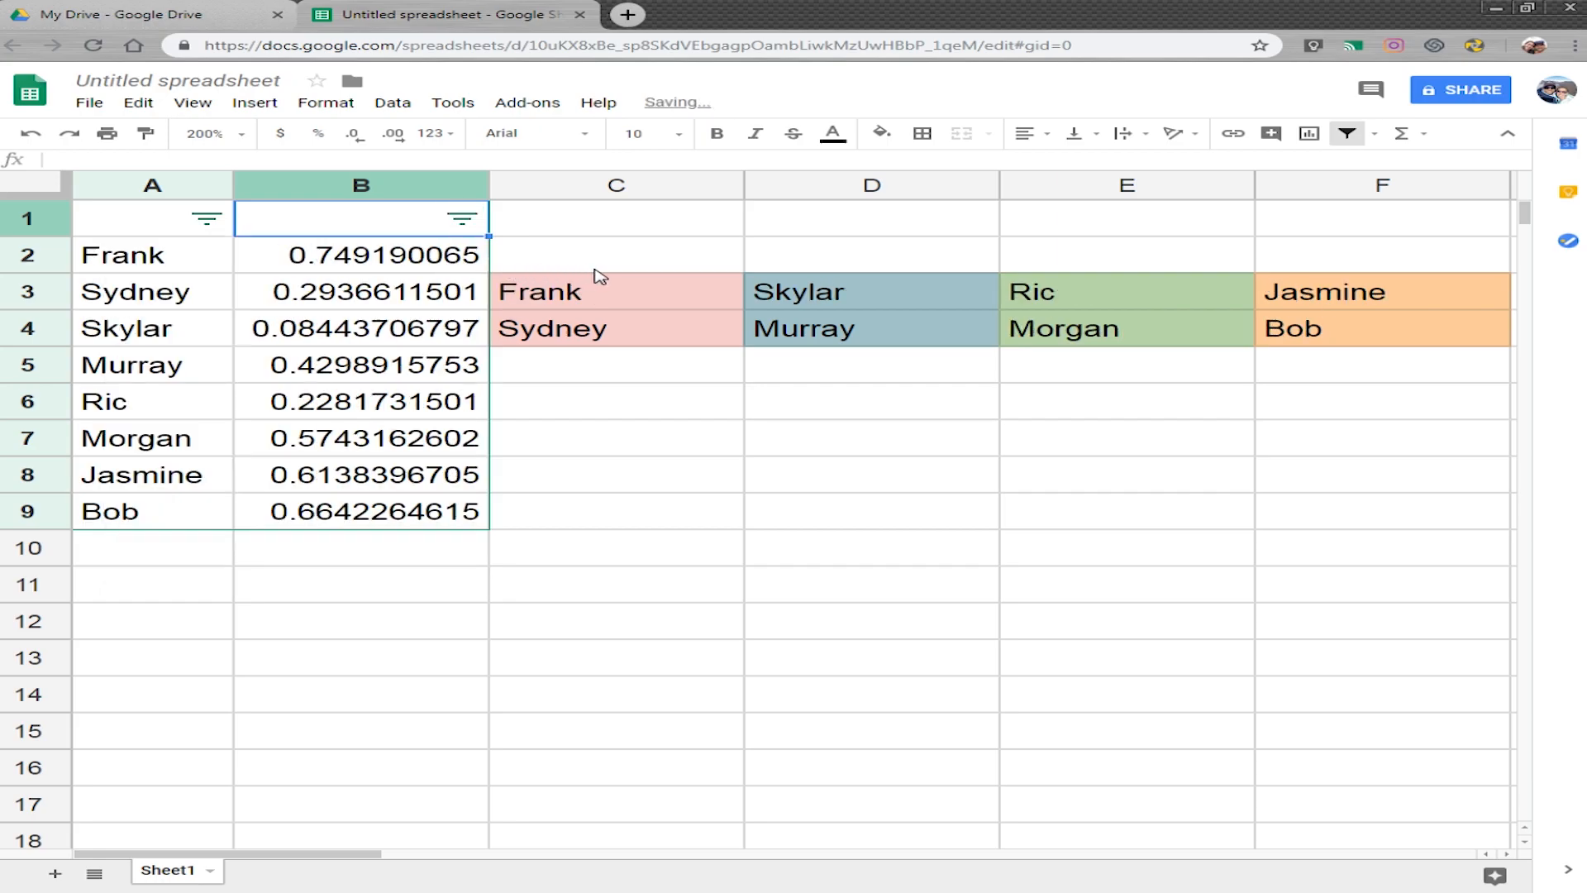
Insert a blank column between the pink group in C3:C4 and the blue group
left_click(646, 259)
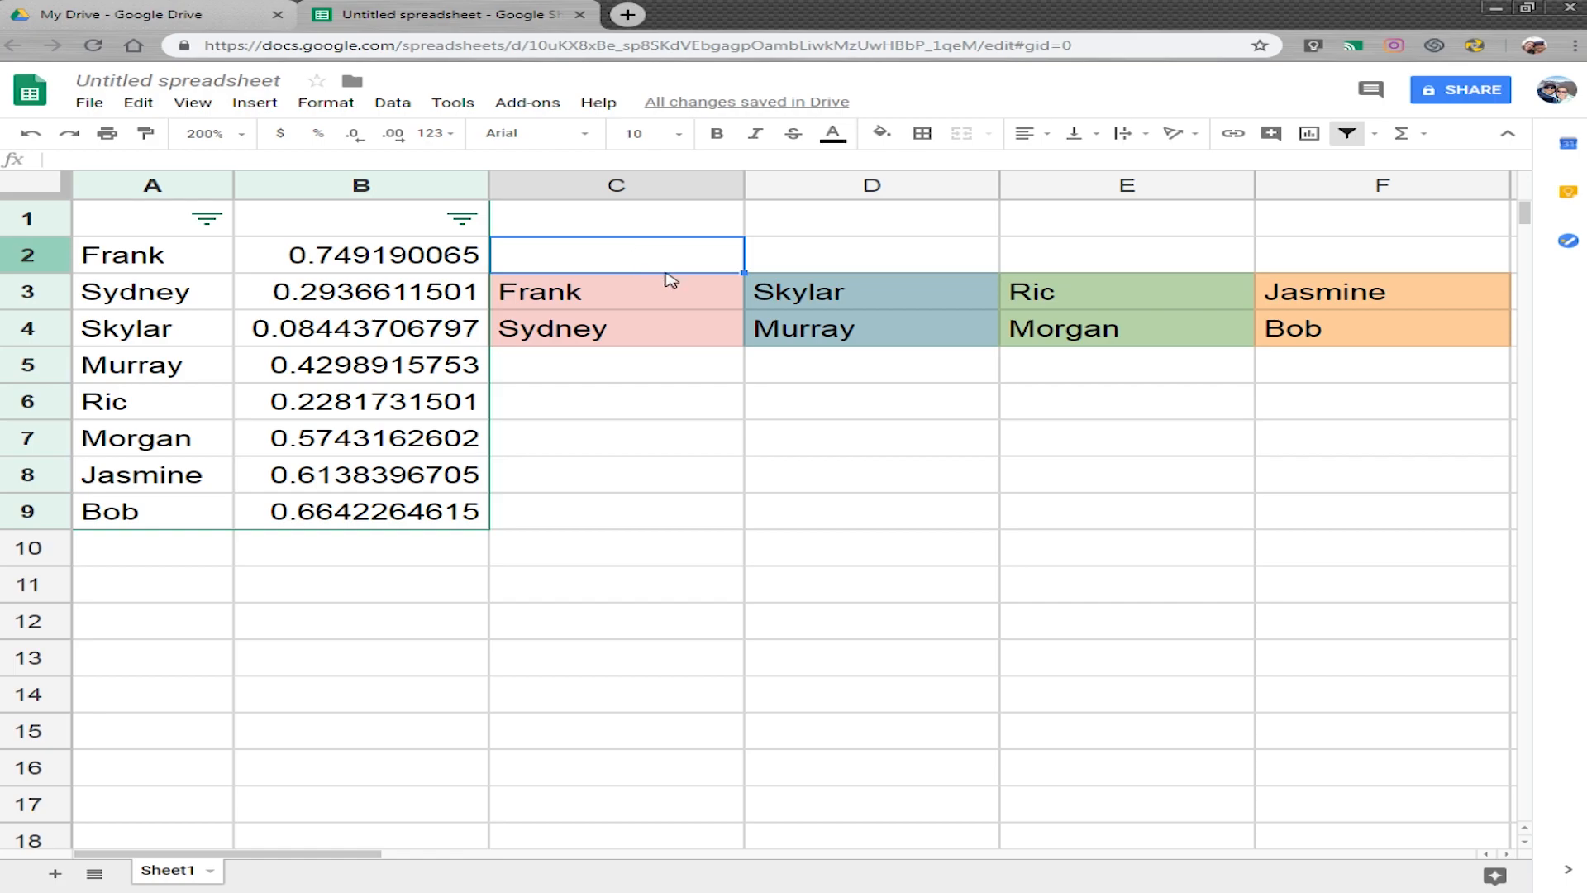
left_click_drag(654, 302, 654, 338)
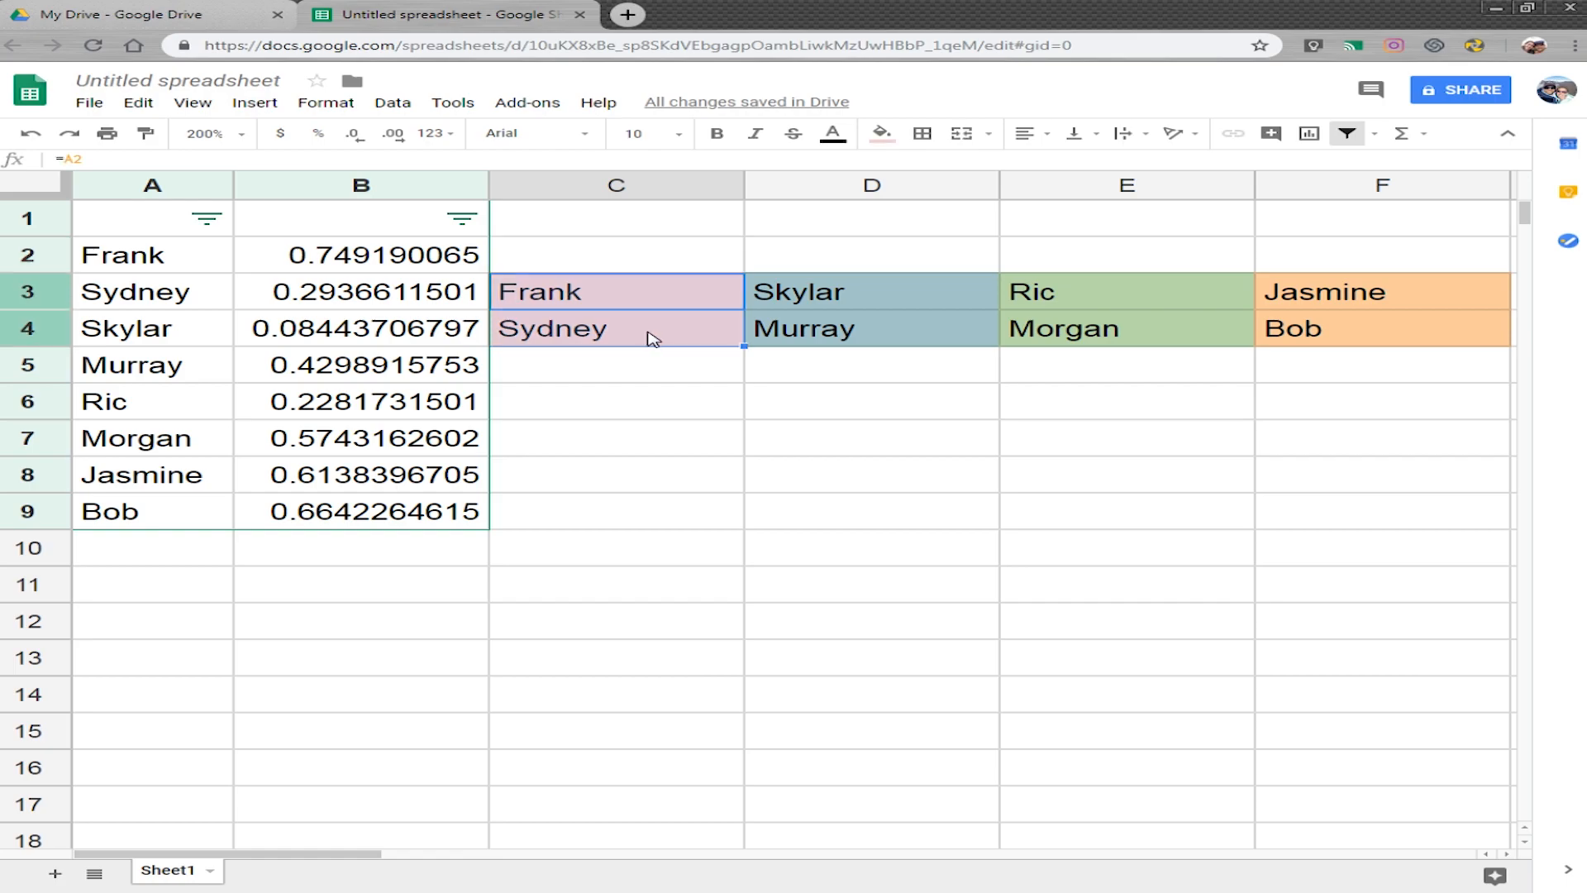
left_click(801, 190)
right_click(802, 190)
left_click(851, 308)
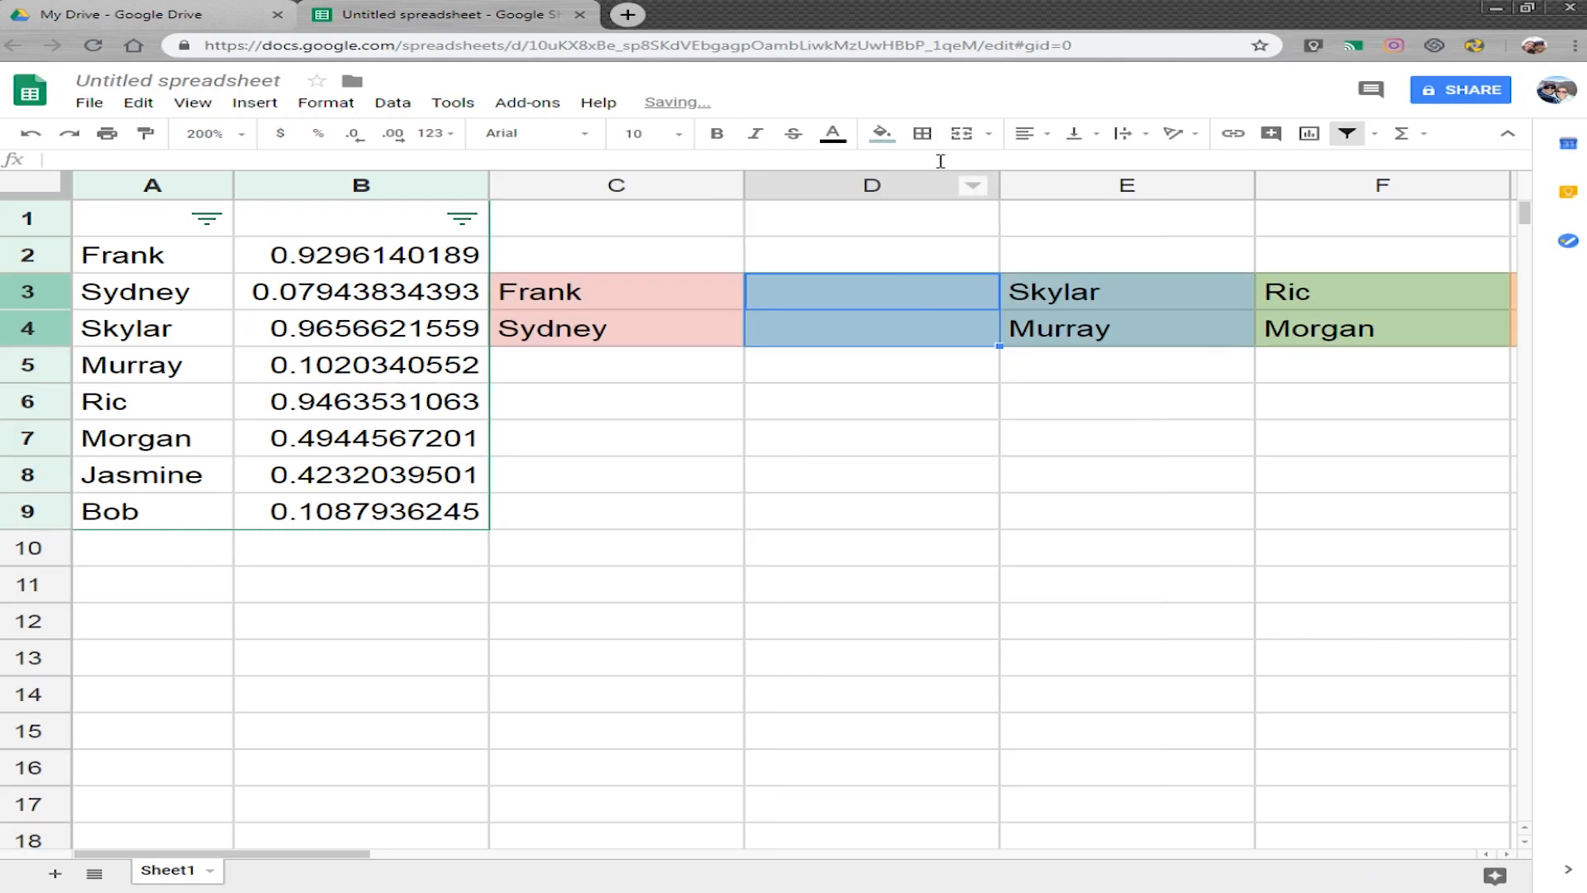
Fill the new cells D3:D4 with the same light pink as the first group
left_click(882, 136)
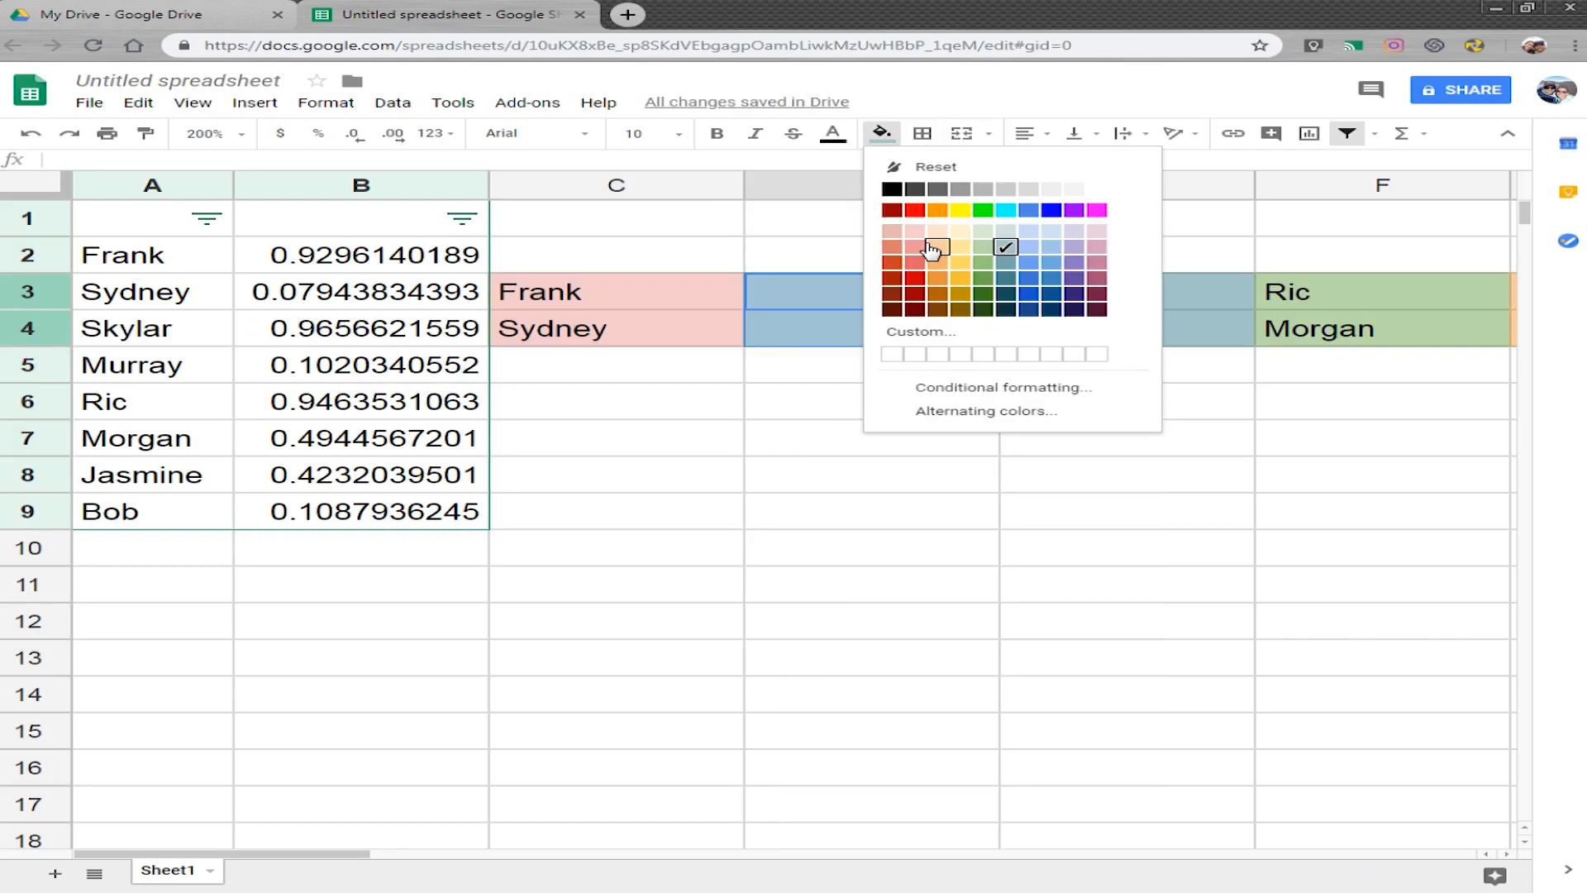
left_click(916, 247)
left_click(883, 135)
left_click(916, 232)
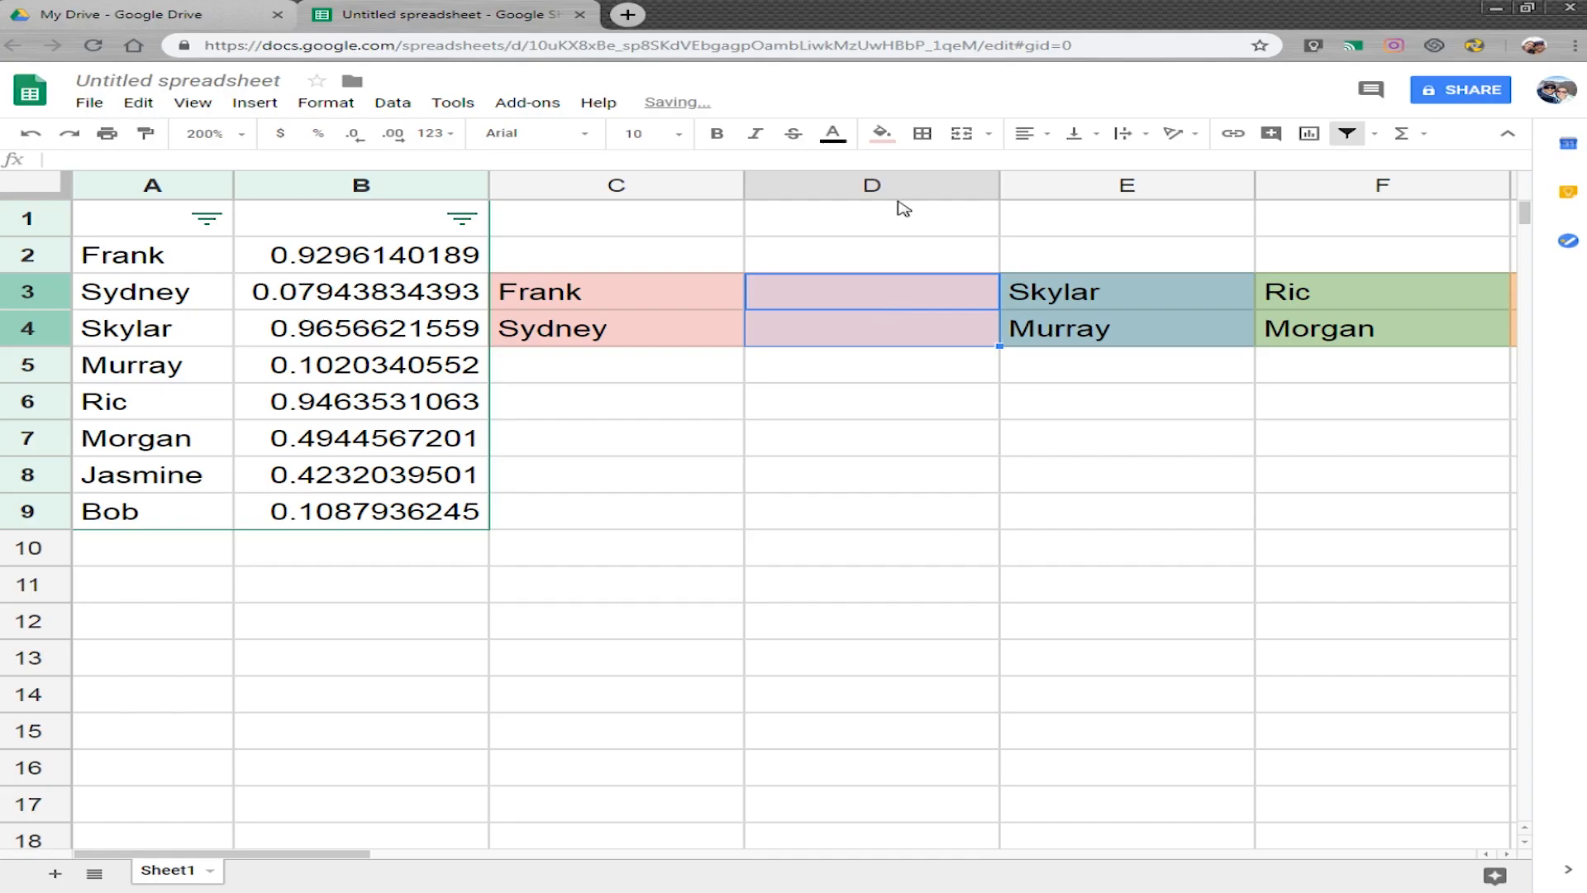
Merge D3:D4 and enter 1 as the pink group's number
left_click(959, 136)
type("A")
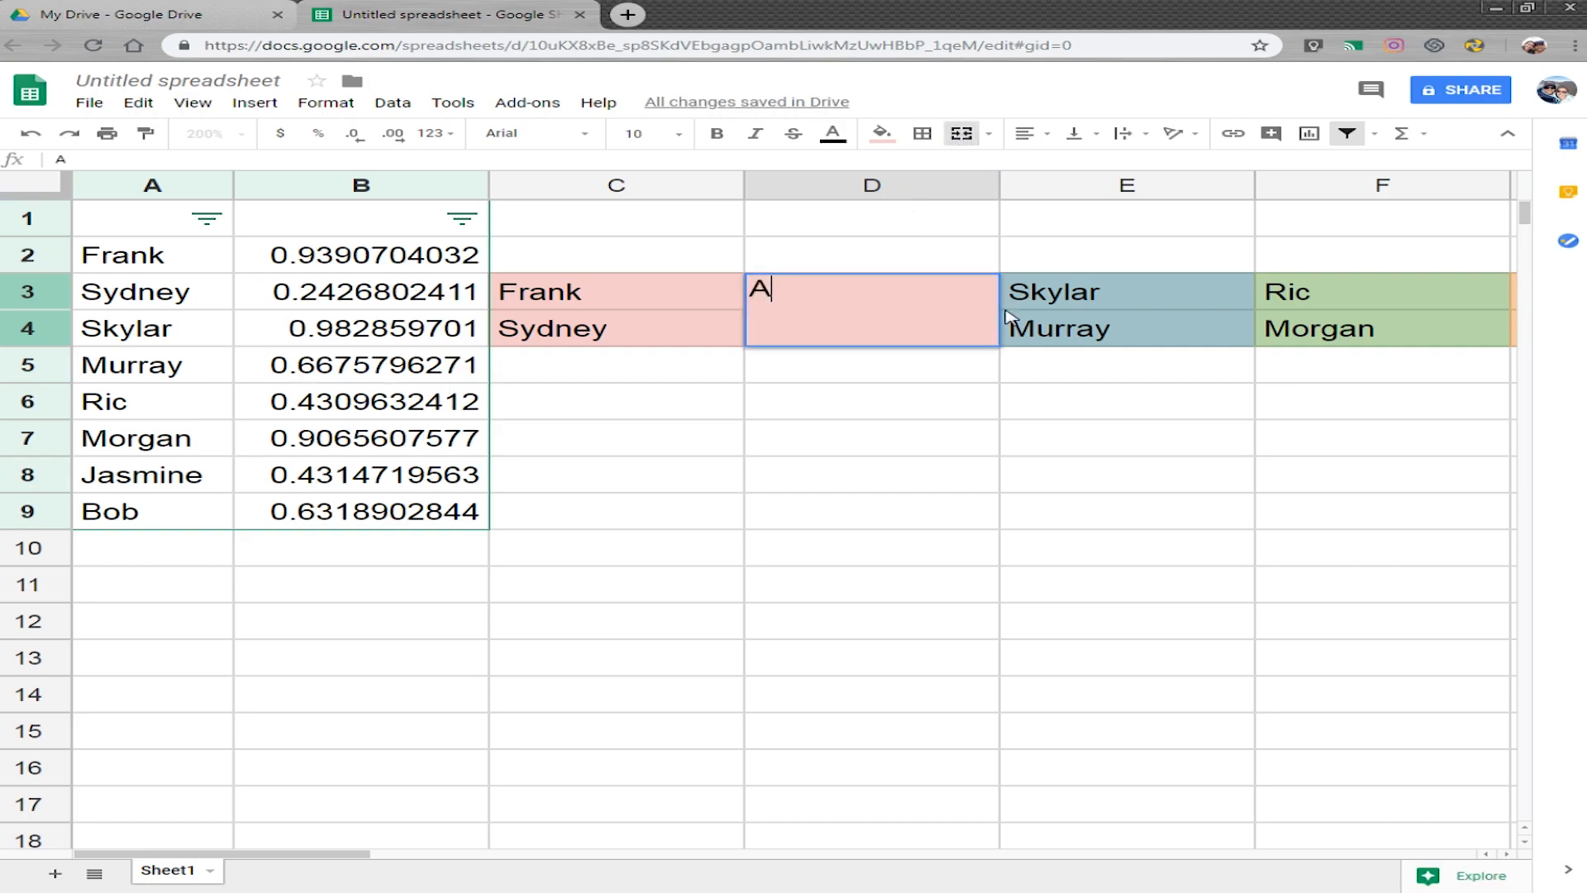
type("1")
Centre the group number in the merged cell horizontally and vertically
left_click(1034, 135)
left_click(1065, 165)
left_click(1072, 134)
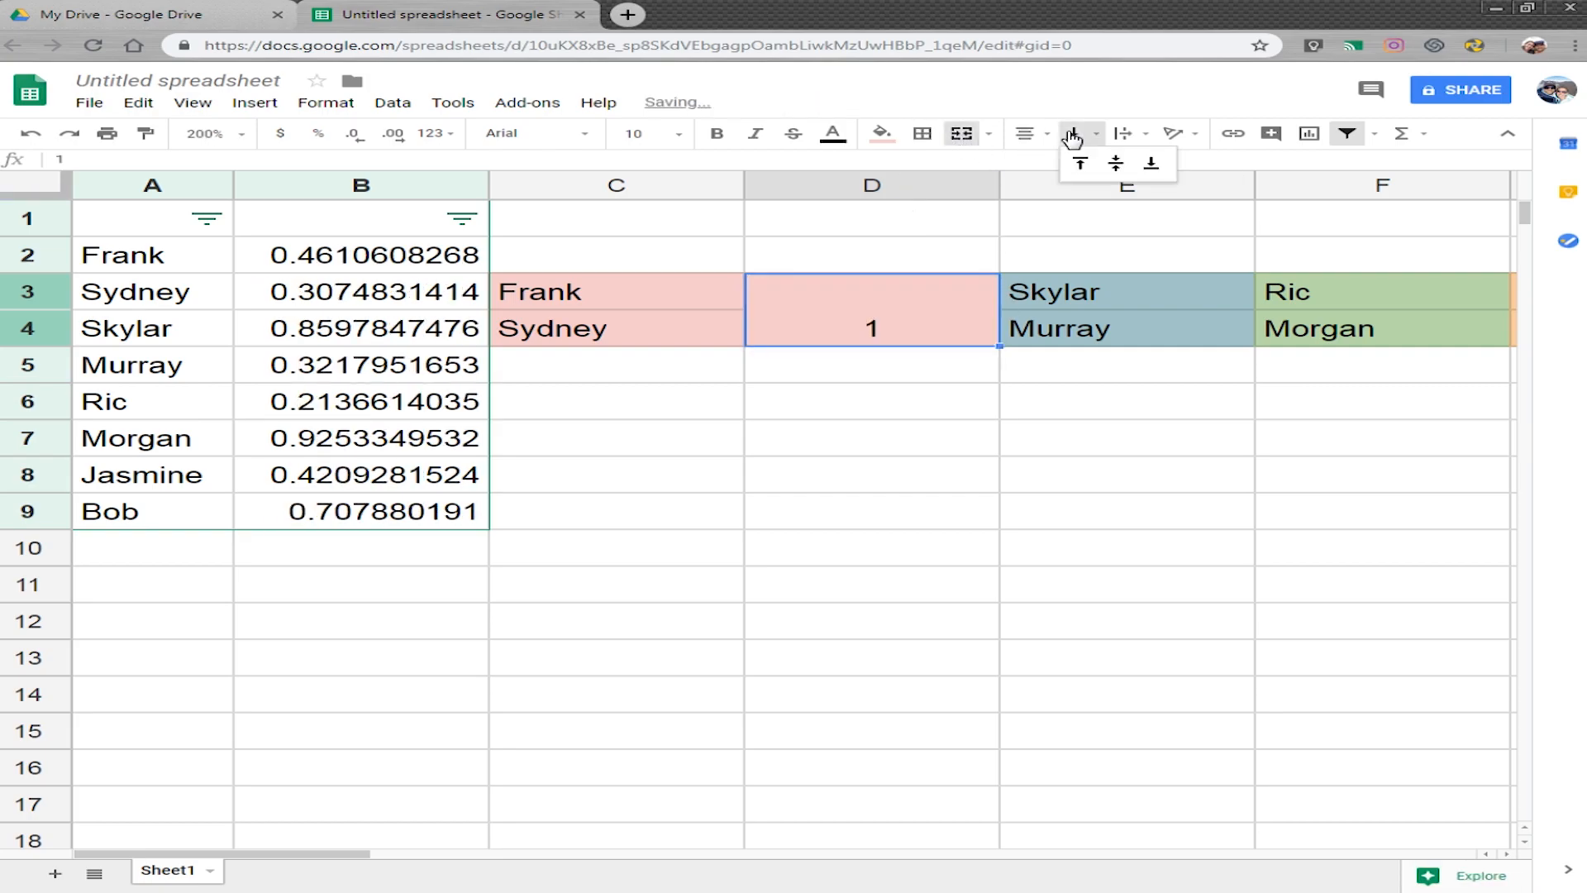
left_click(1112, 162)
Insert an unfilled spacer column before the blue group, and review the numbered pink group in C3:D4
right_click(1062, 185)
left_click(1191, 307)
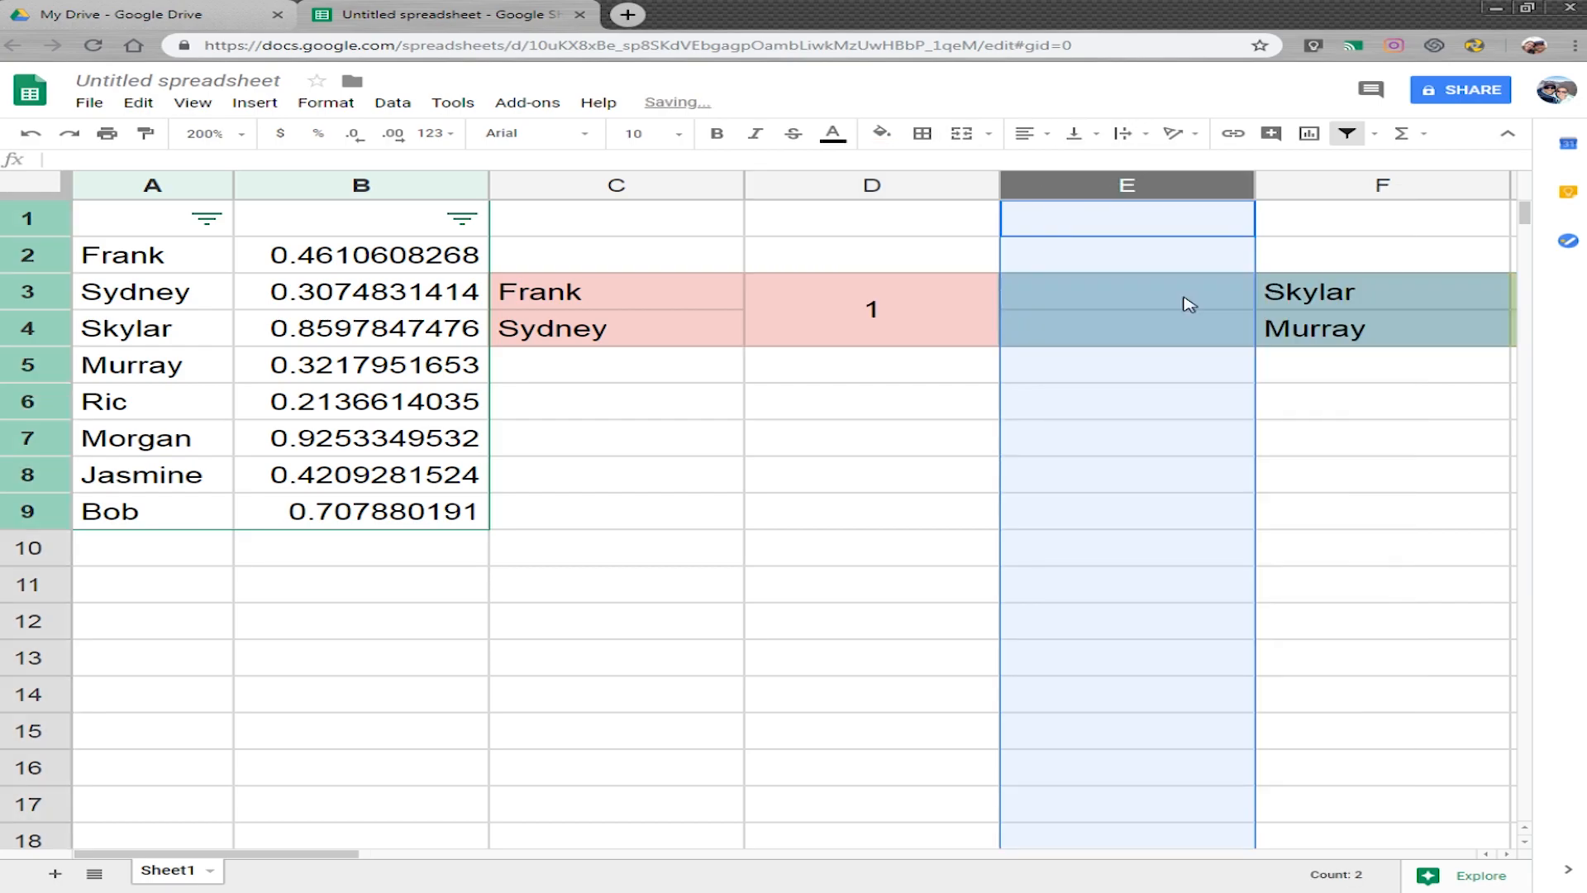
left_click(1091, 509)
left_click_drag(631, 298, 819, 329)
left_click(879, 413)
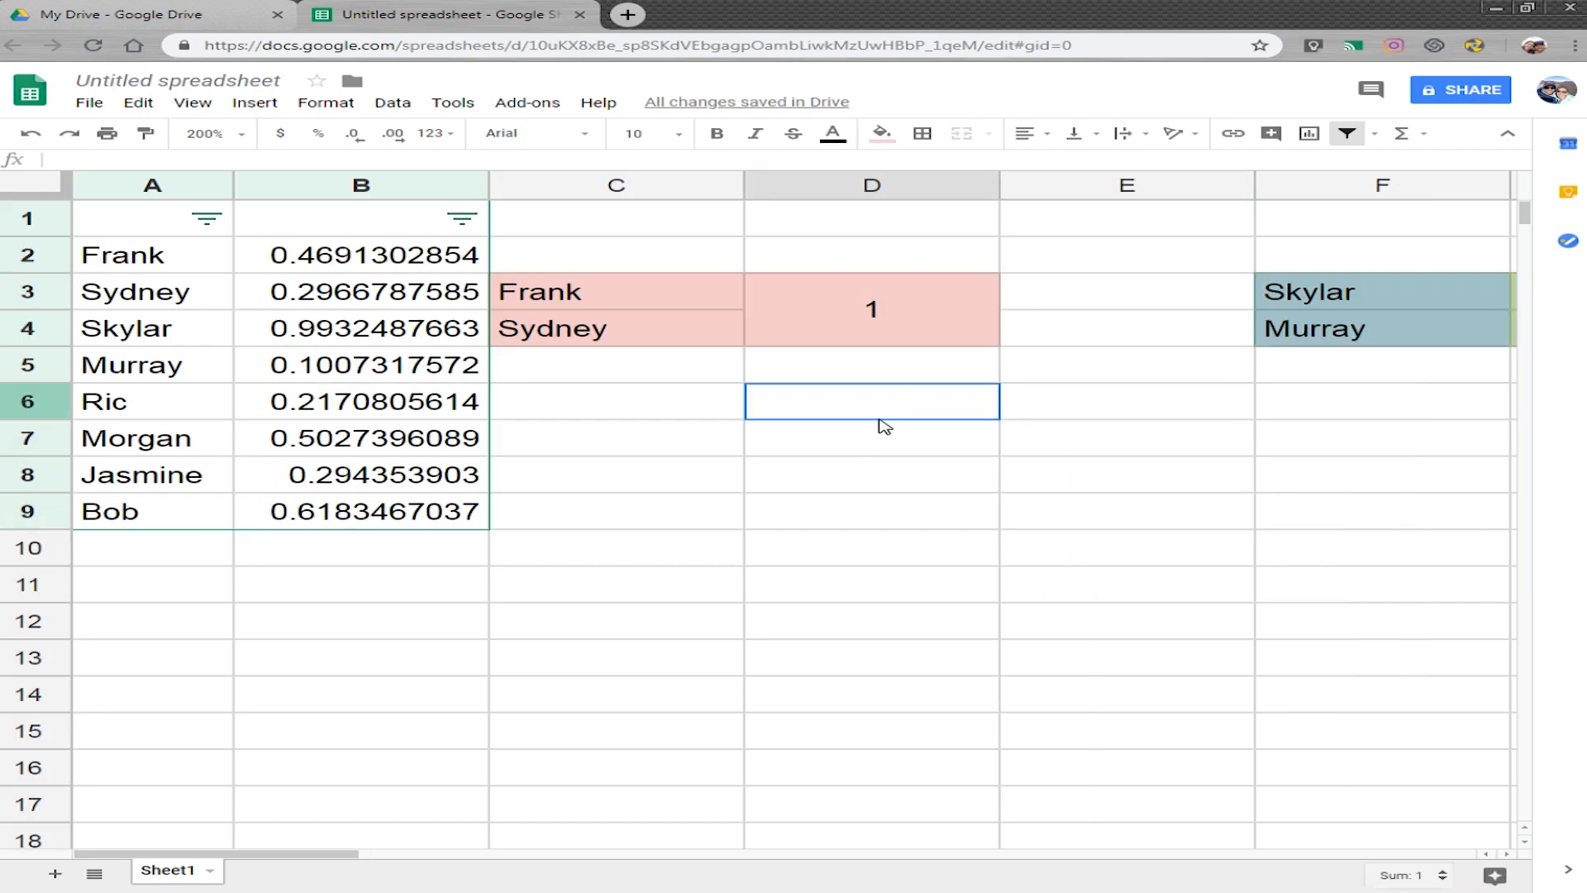
left_click_drag(696, 306, 831, 335)
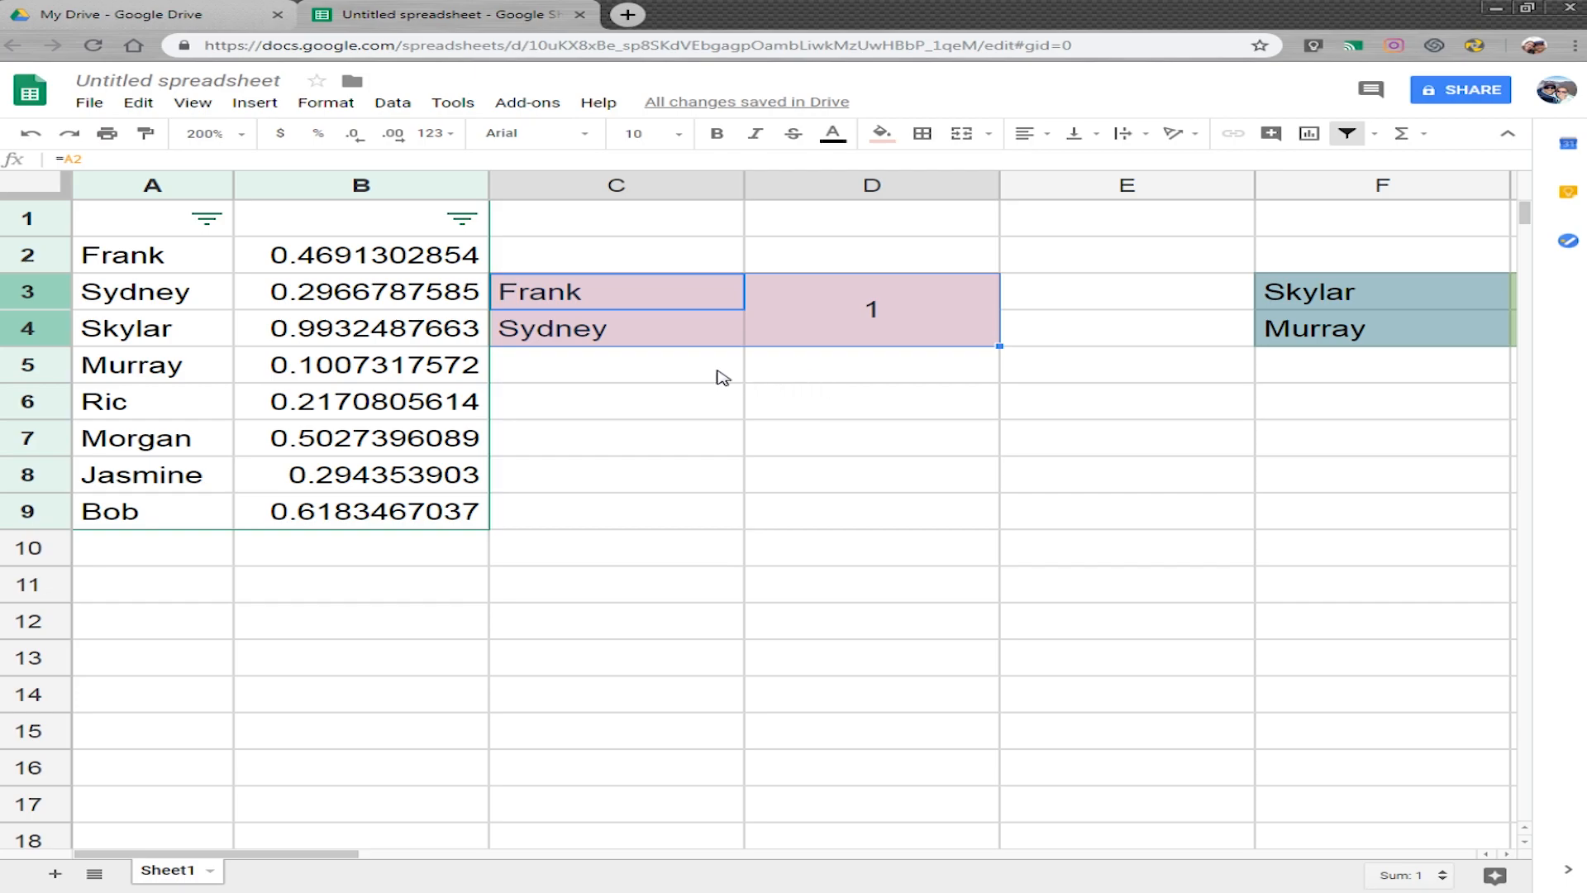
left_click_drag(705, 415, 904, 520)
left_click(878, 342)
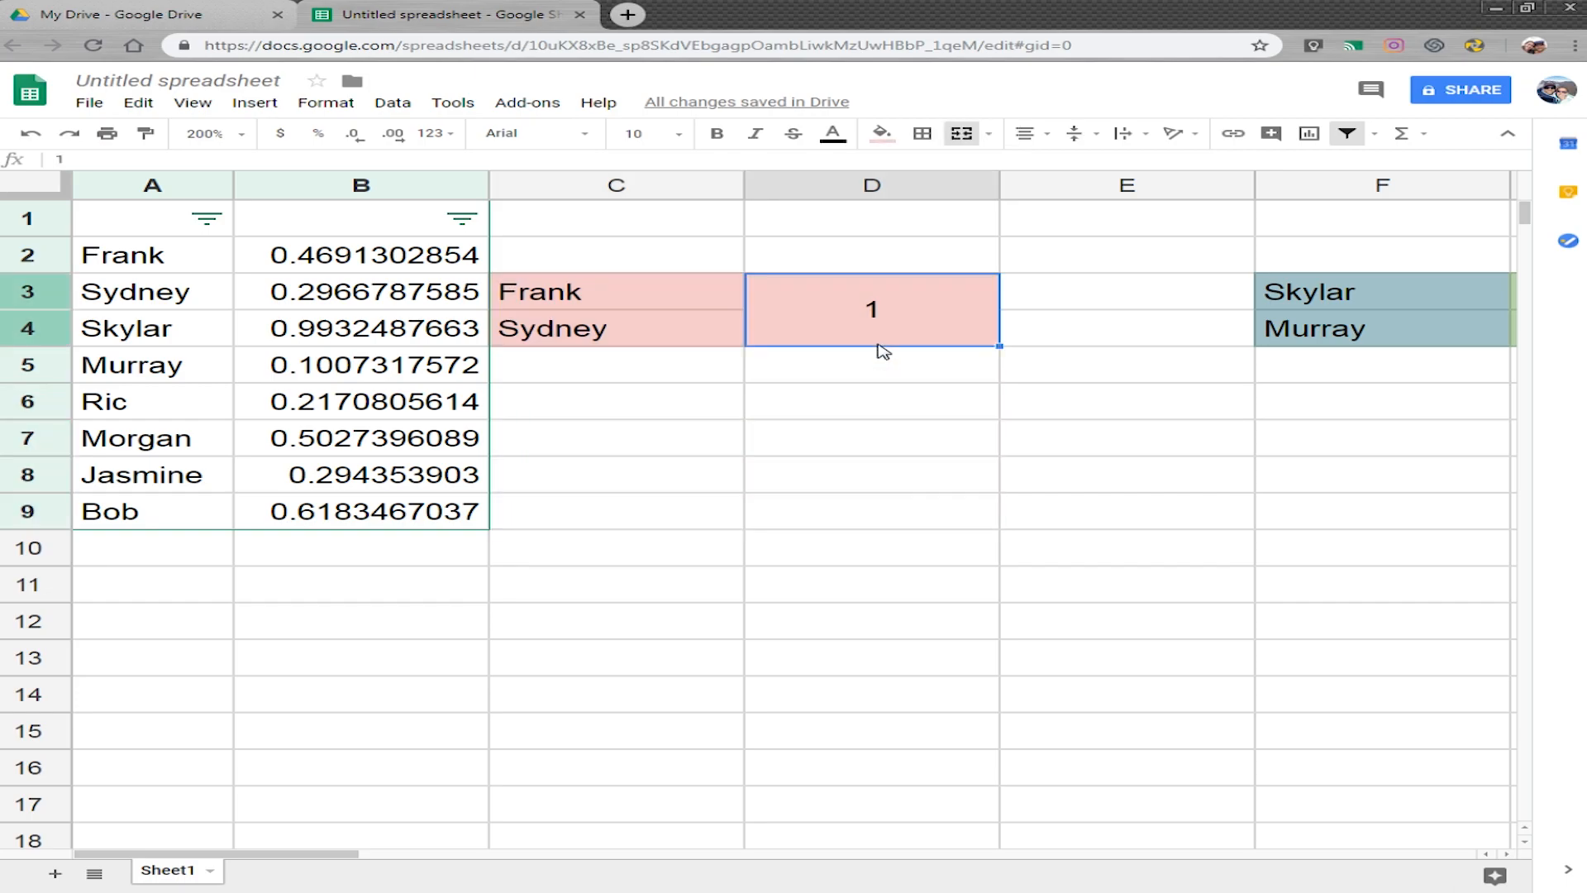
Undo the group number and inserted columns, restoring the four adjacent coloured pairs, and review the groups
left_click(30, 134)
left_click(30, 135)
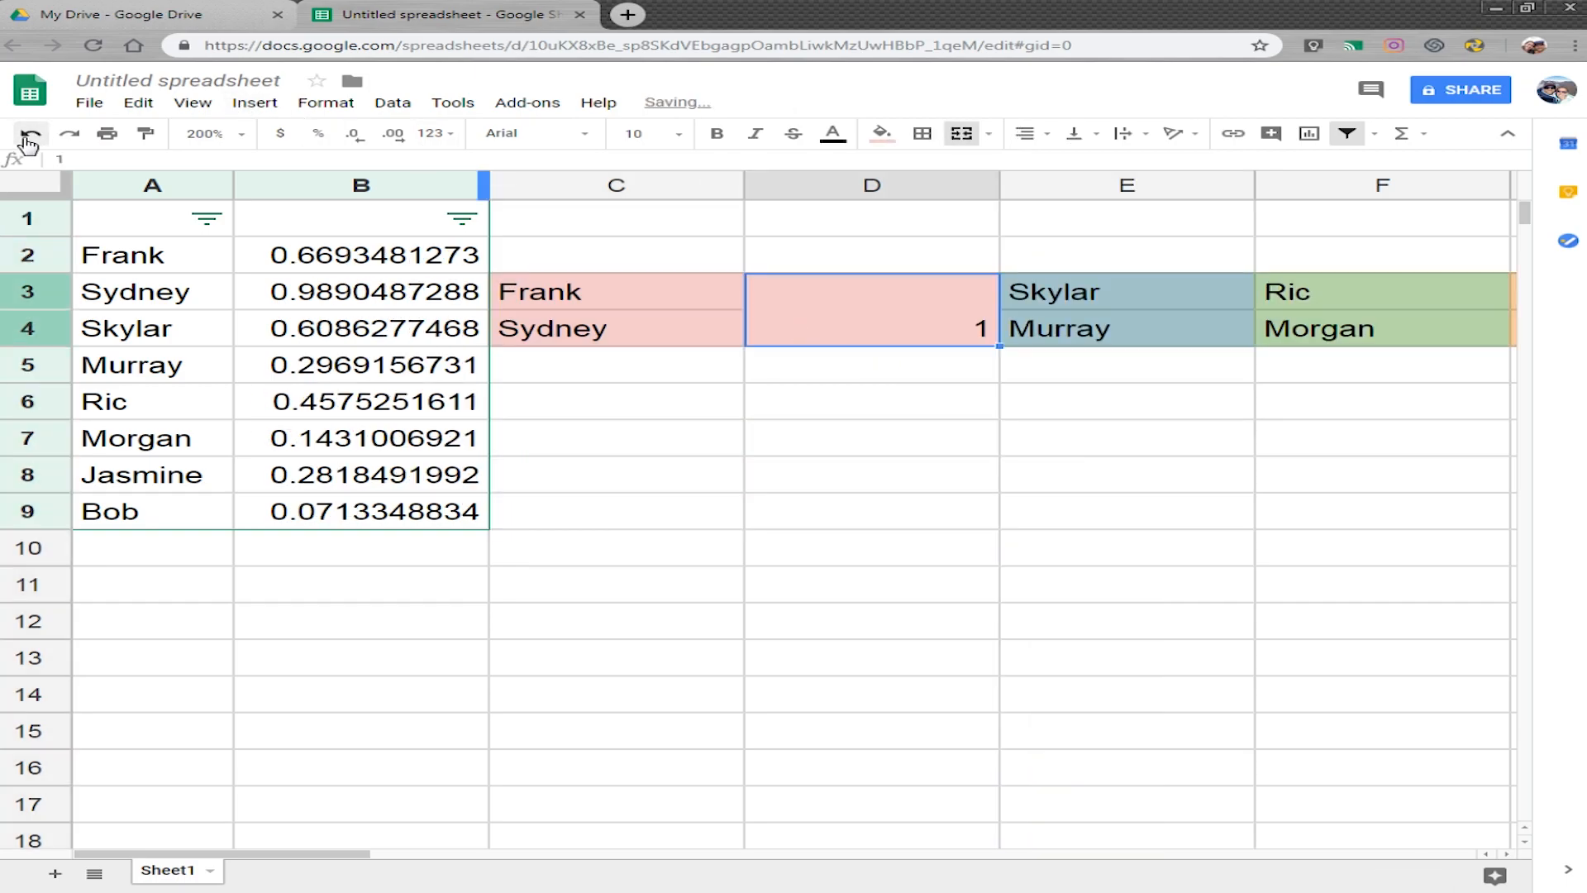
left_click(30, 137)
left_click(30, 138)
left_click(1164, 457)
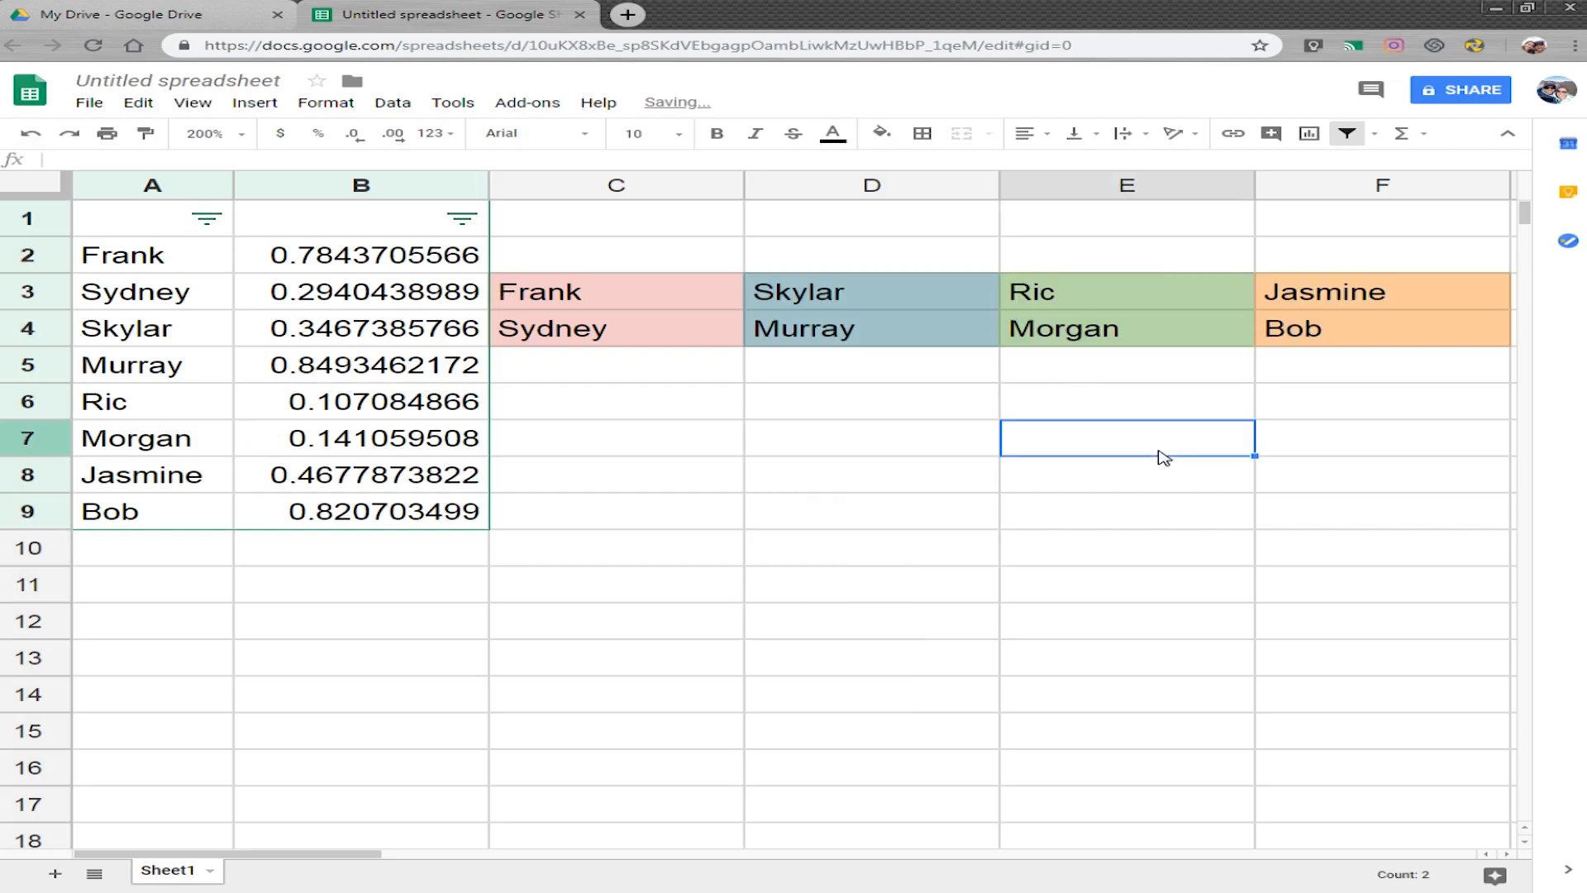
left_click_drag(806, 288, 1413, 382)
left_click(1395, 514)
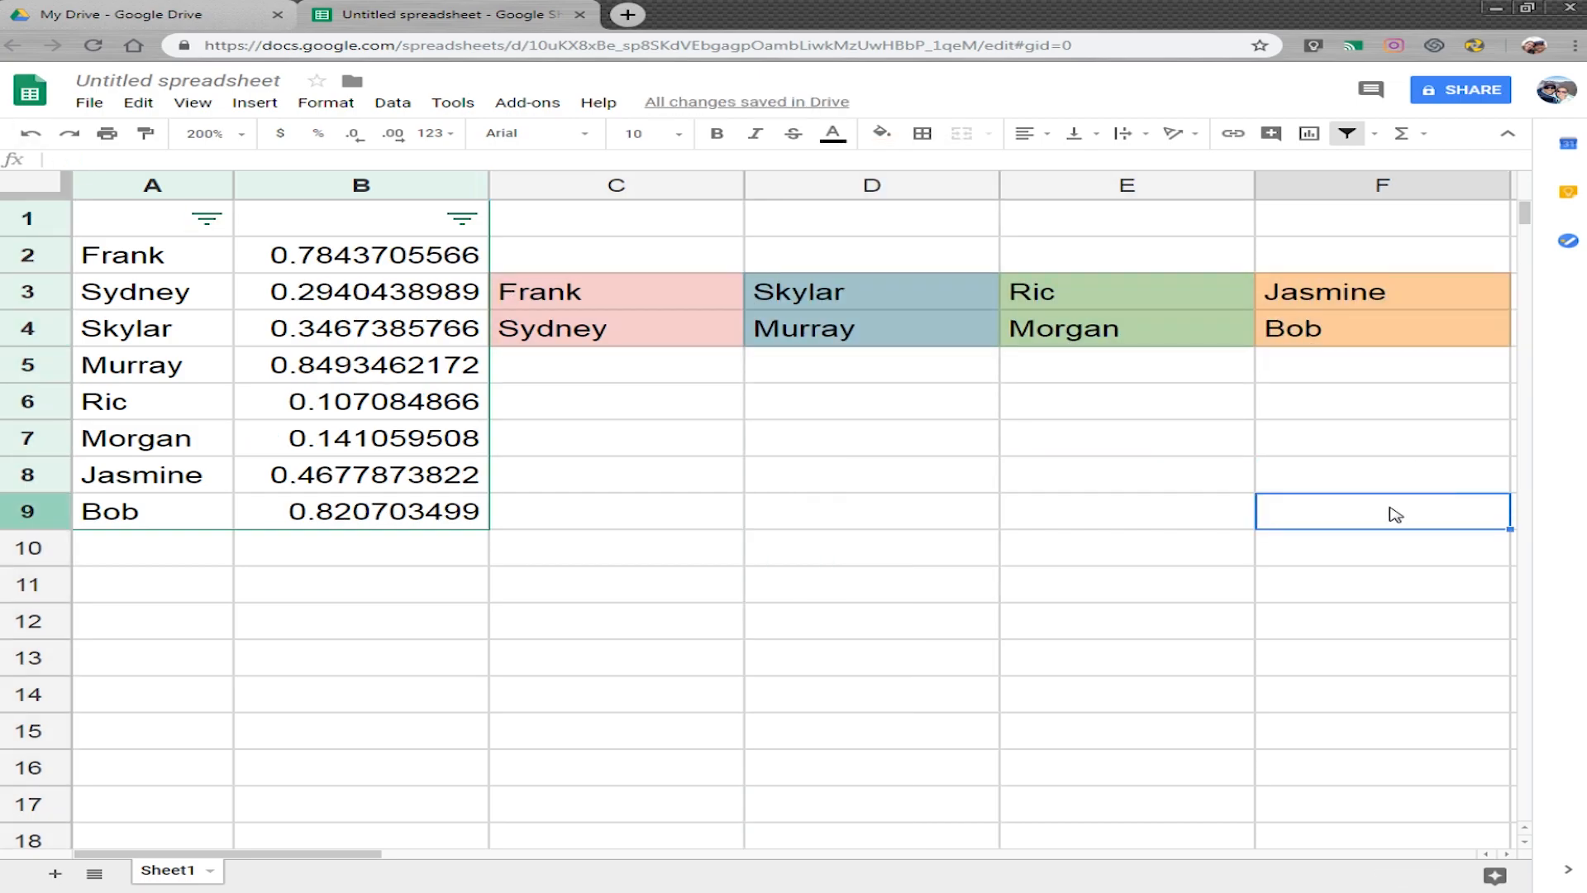